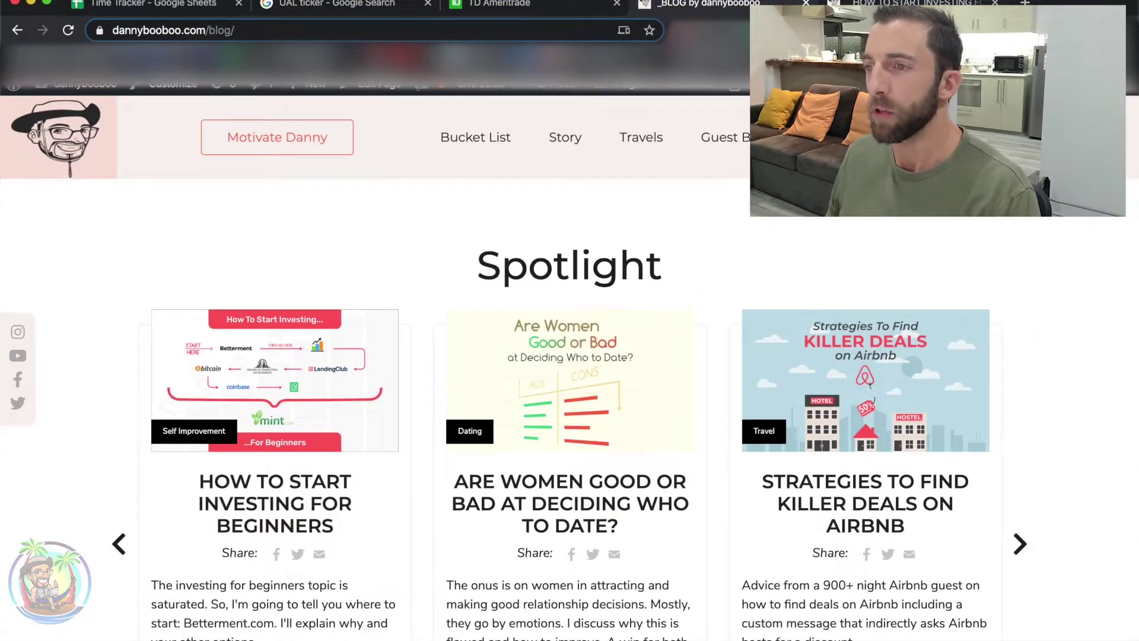
Switch to the How To Start Investing article and scroll down to its beginner roadmap graphic
key("ctrl+Tab")
scroll(287, 266, "down", 3)
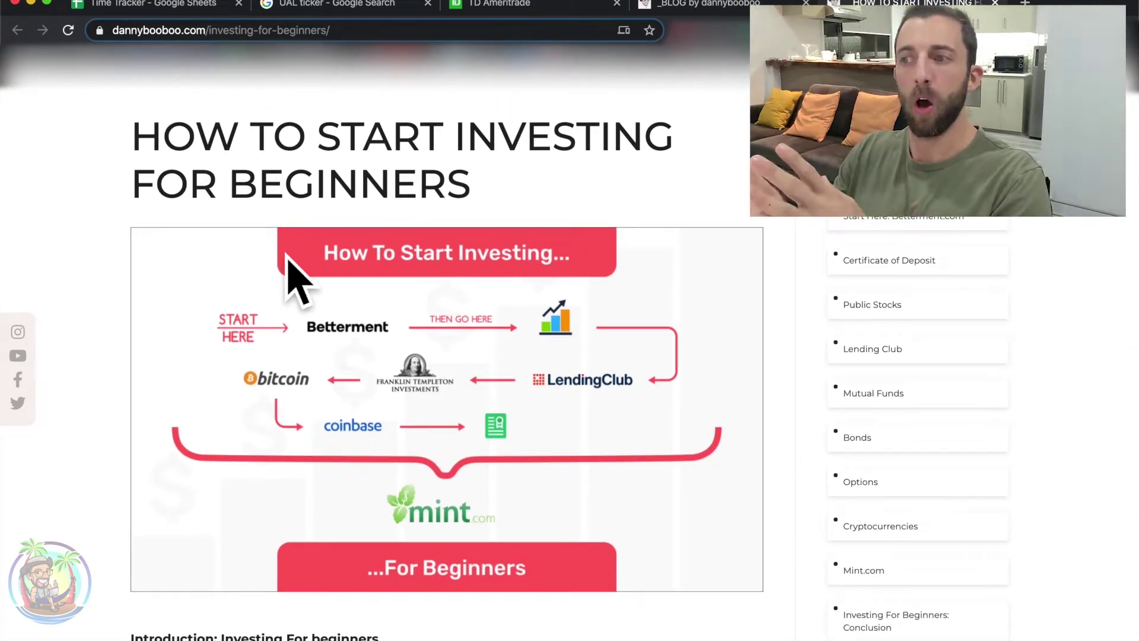
scroll(296, 278, "down", 3)
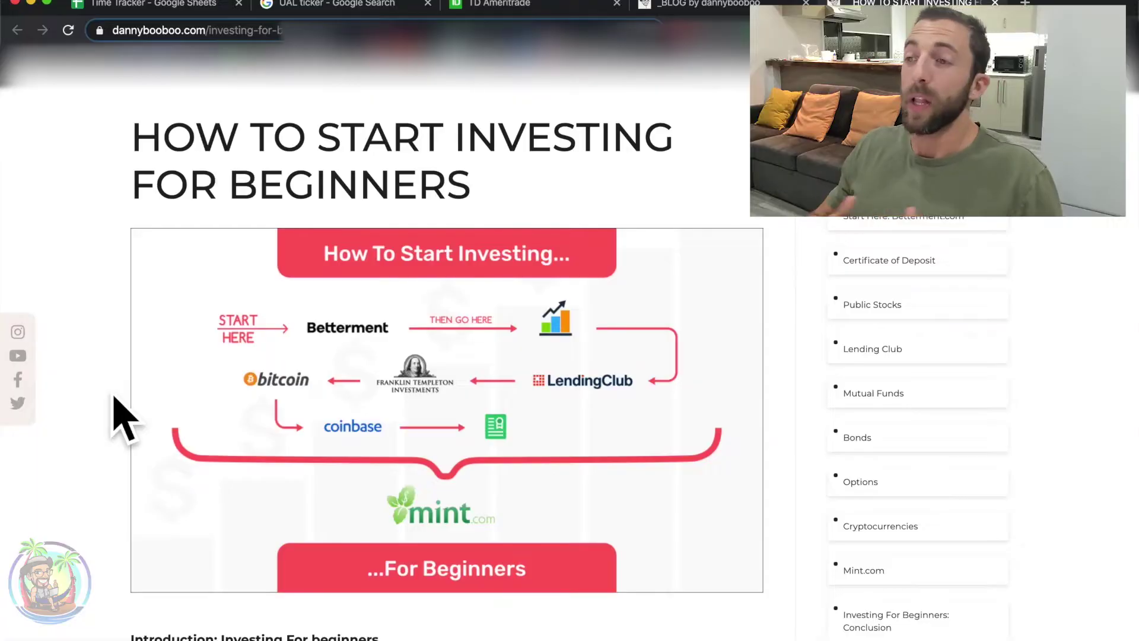
Switch to the Time Tracker spreadsheet with its tickers, prices, drops and yields
left_click(159, 5)
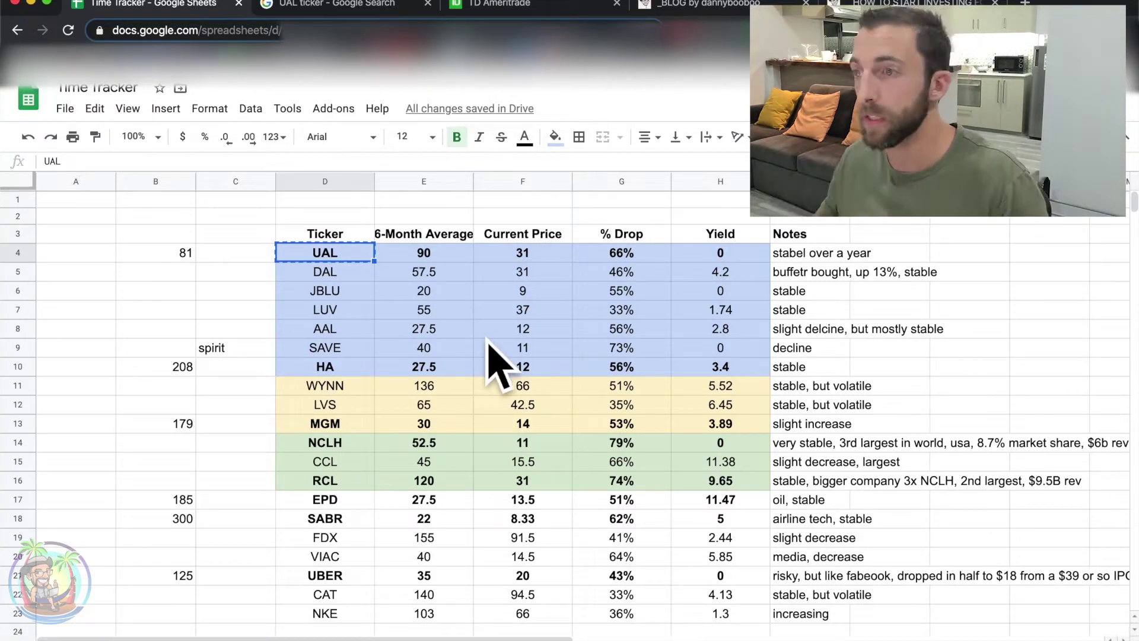
left_click(156, 238)
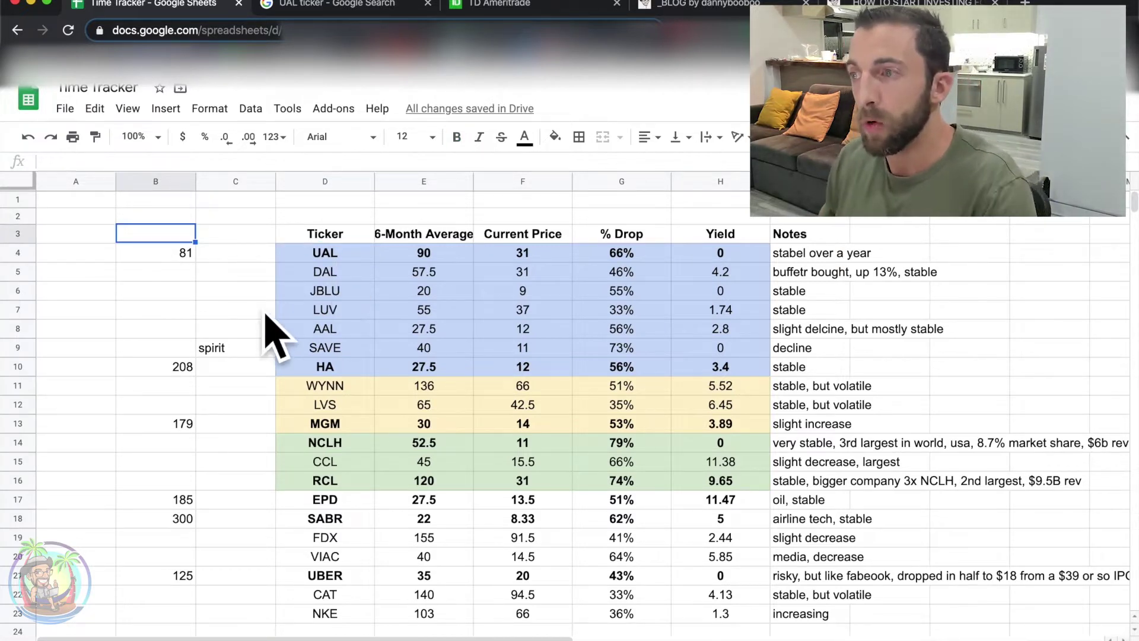
left_click_drag(335, 257, 754, 376)
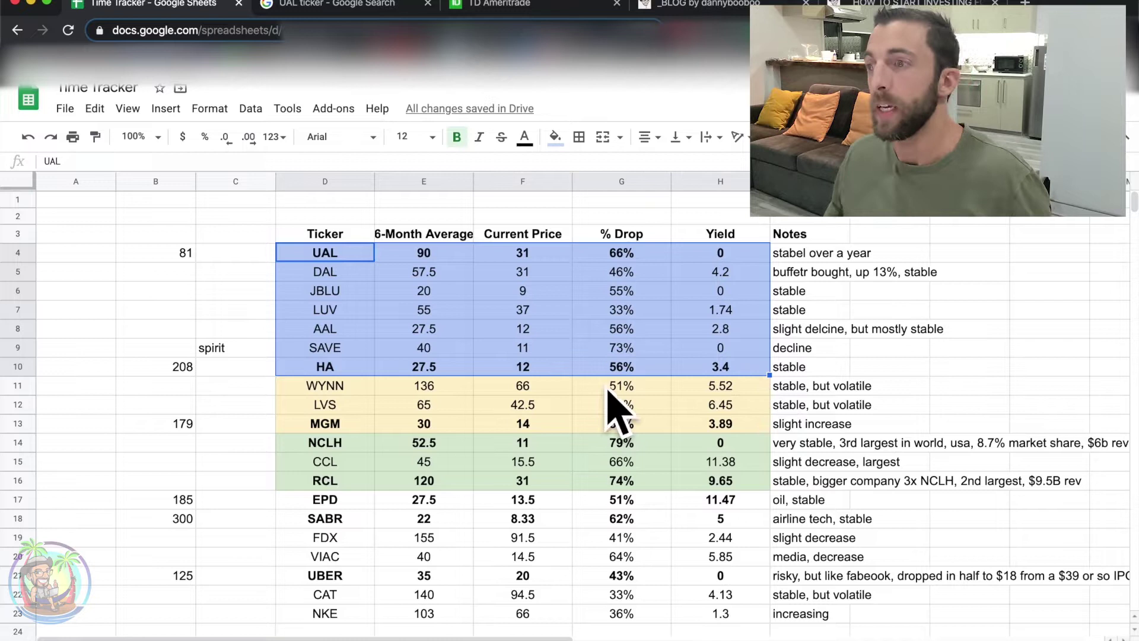
left_click(333, 392)
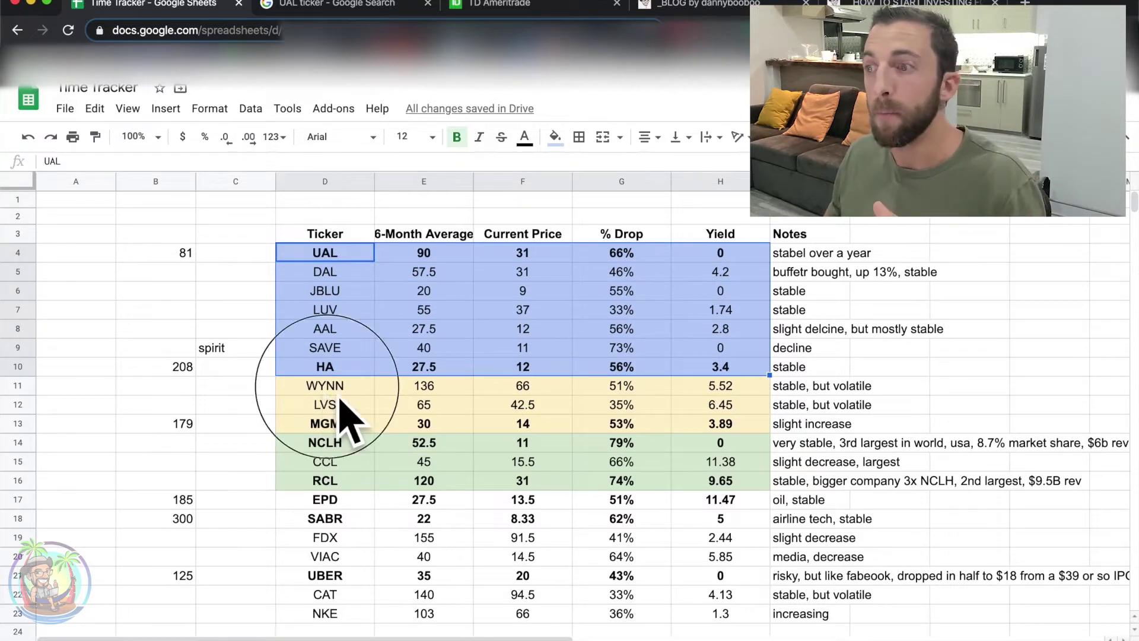
left_click(734, 427, "shift")
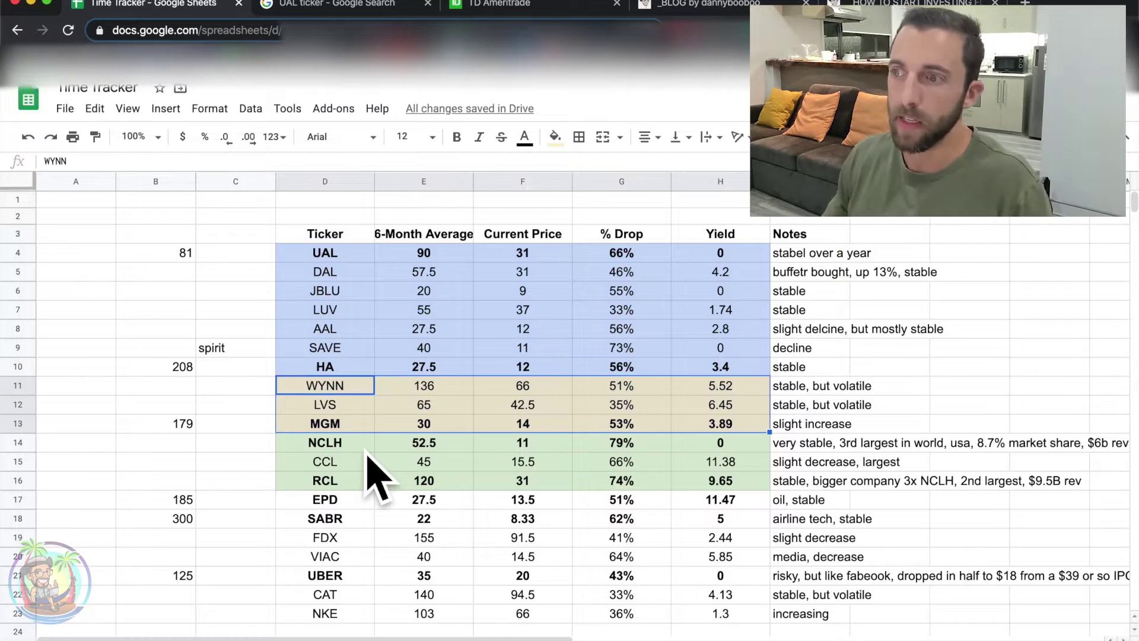
left_click_drag(356, 443, 735, 474)
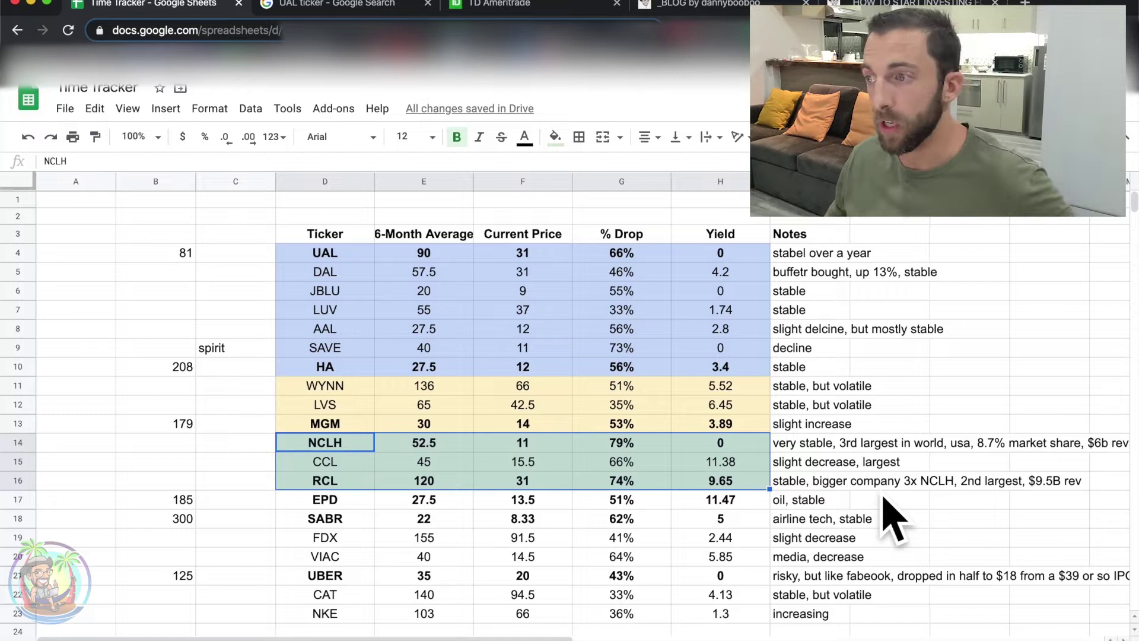
left_click_drag(325, 504, 701, 617)
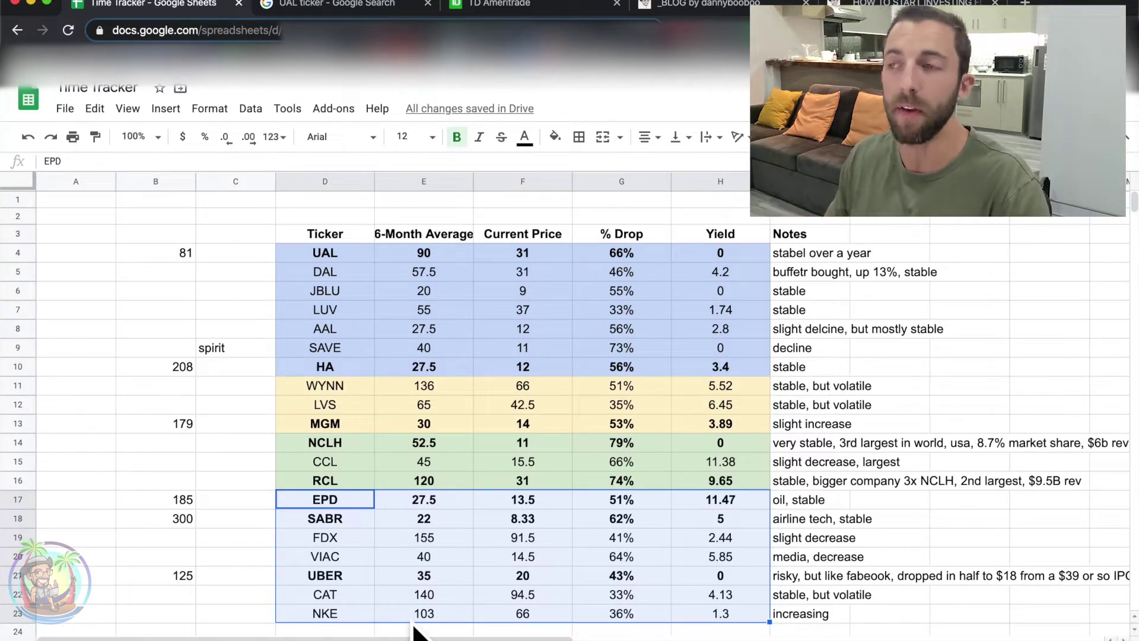
left_click(365, 258)
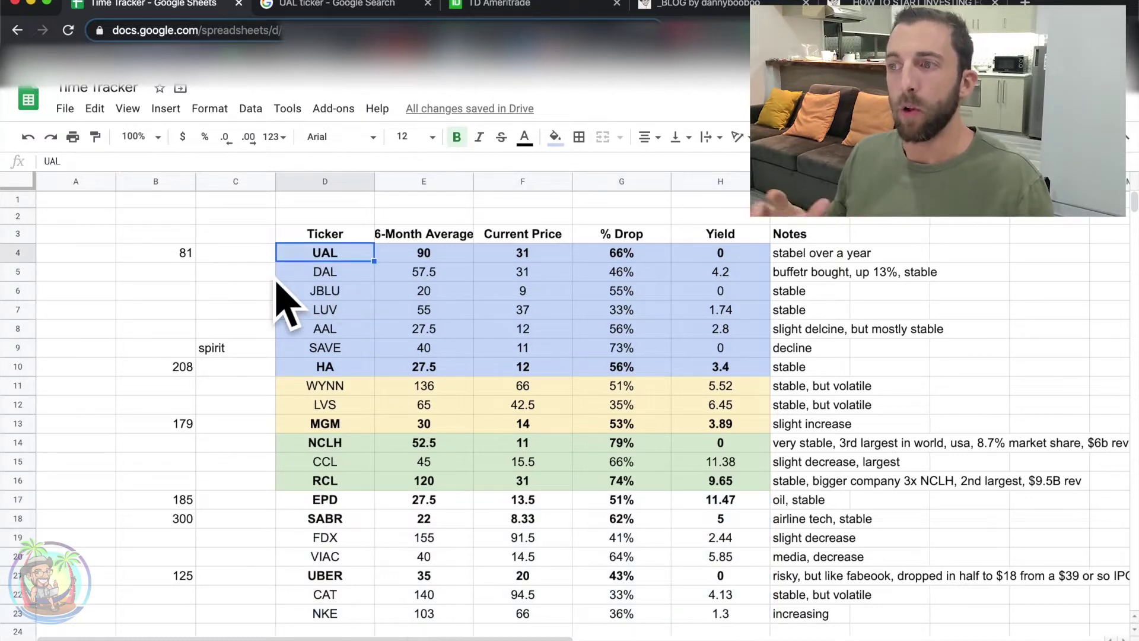
left_click_drag(450, 235, 457, 617)
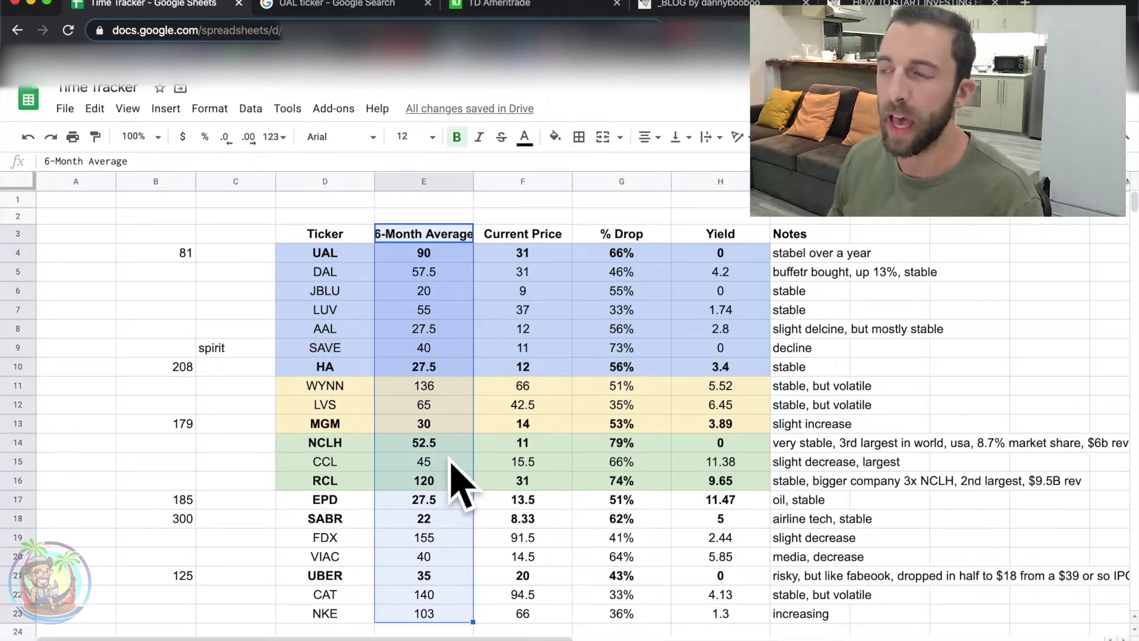
left_click(448, 255)
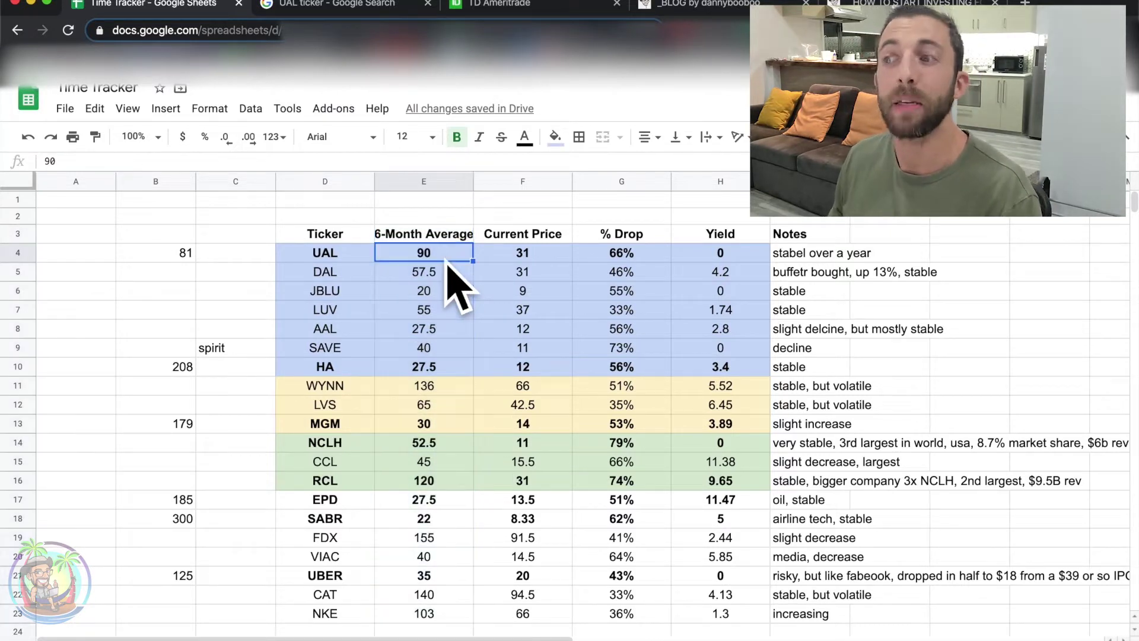
left_click(843, 258)
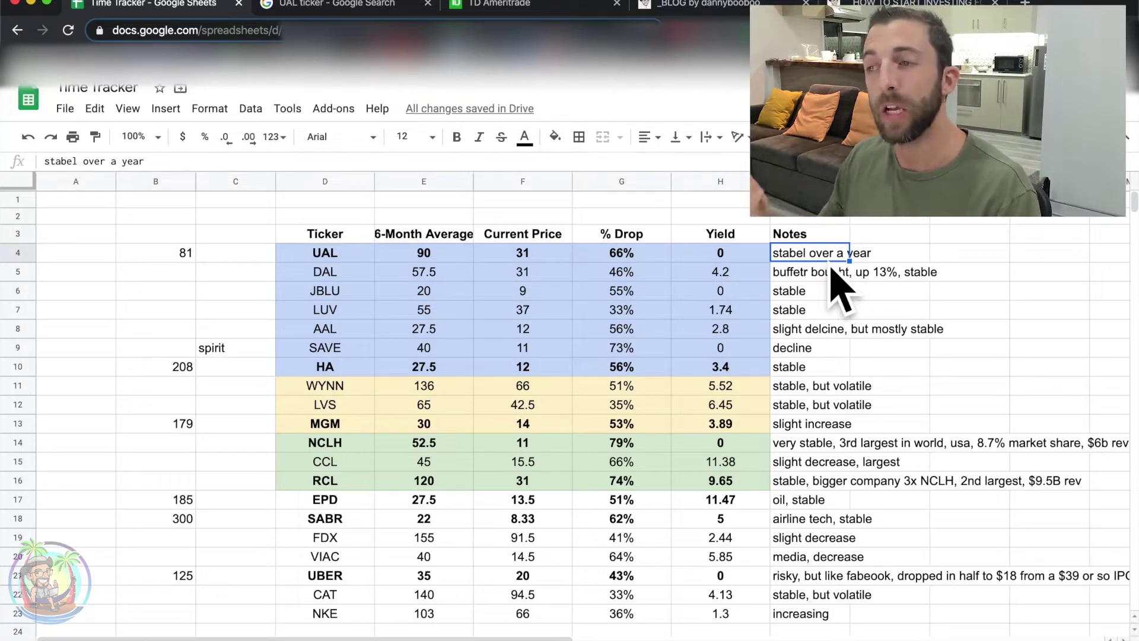
left_click(426, 256)
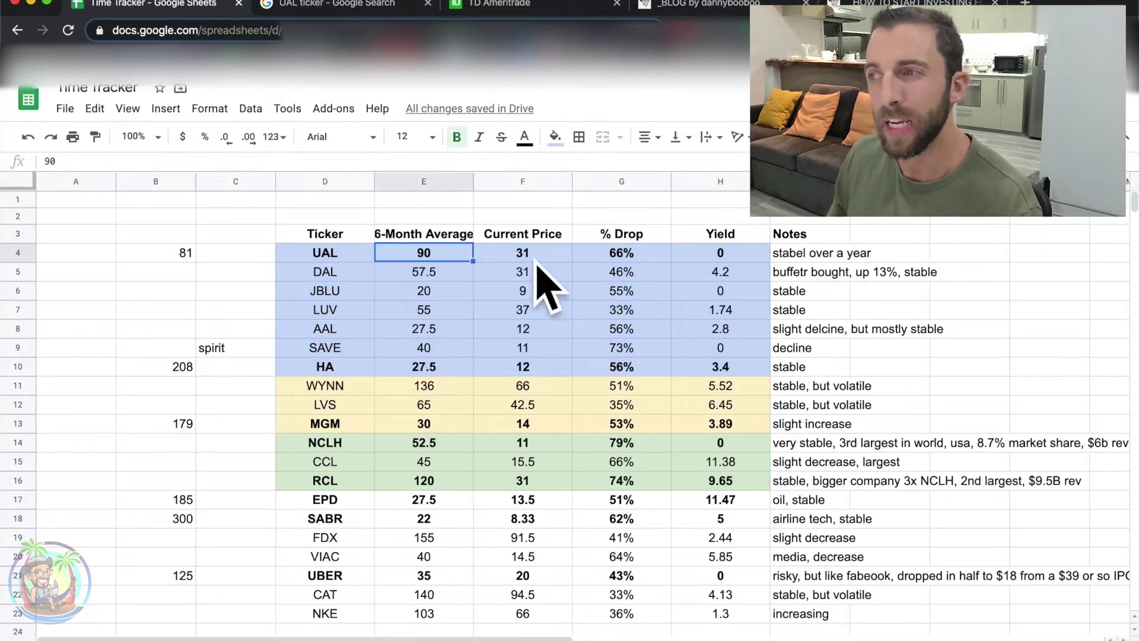
left_click(537, 257)
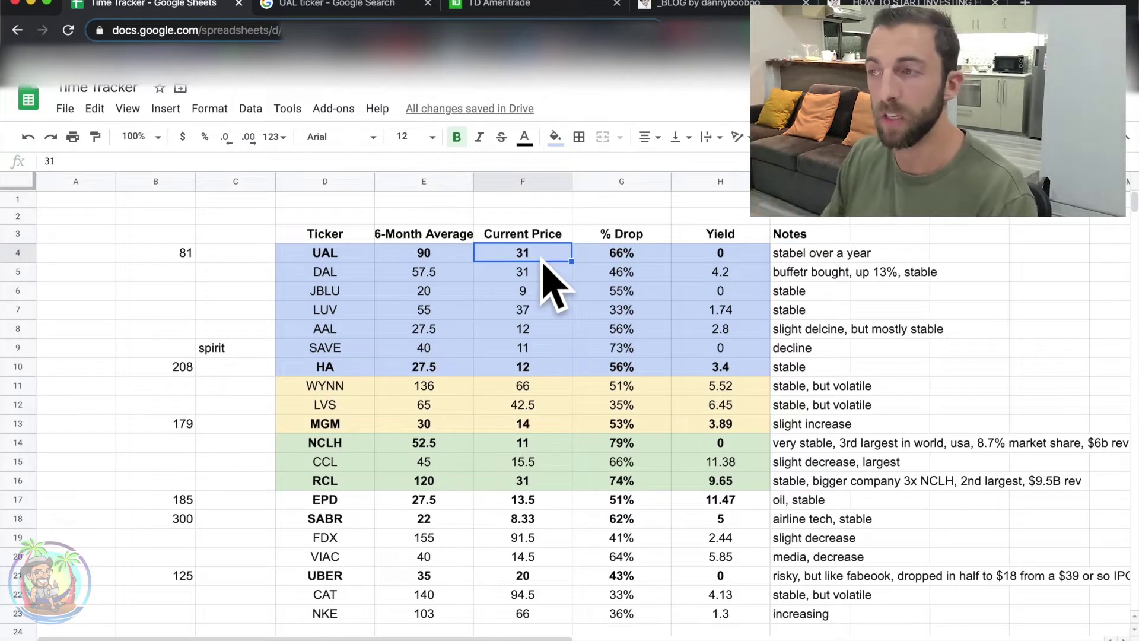
left_click(623, 258)
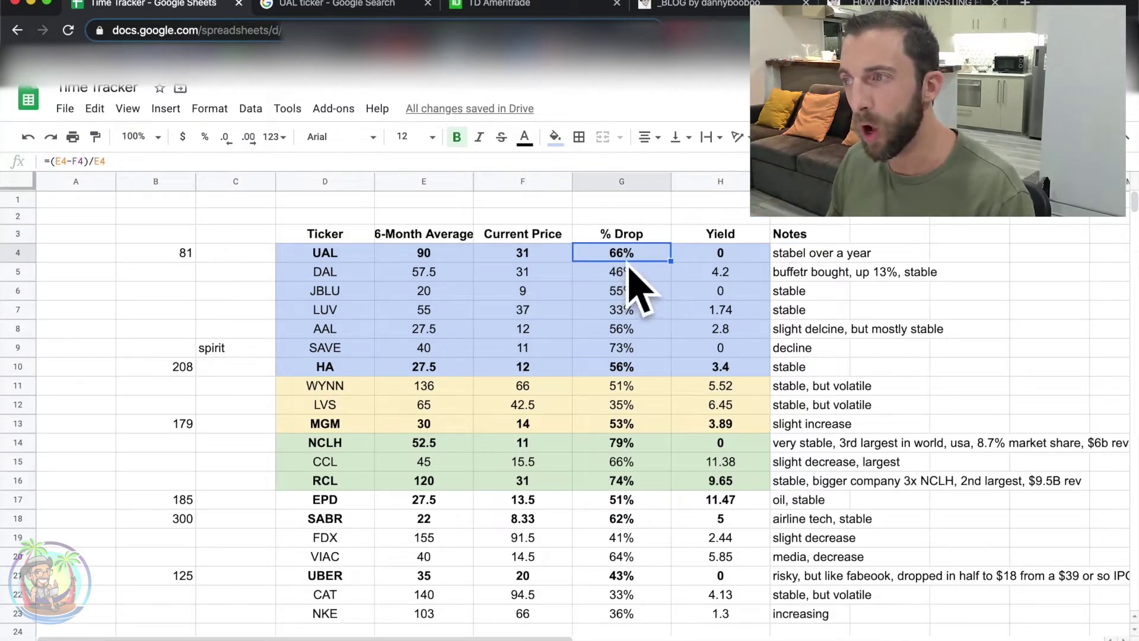
left_click(735, 255)
left_click_drag(741, 362, 763, 610)
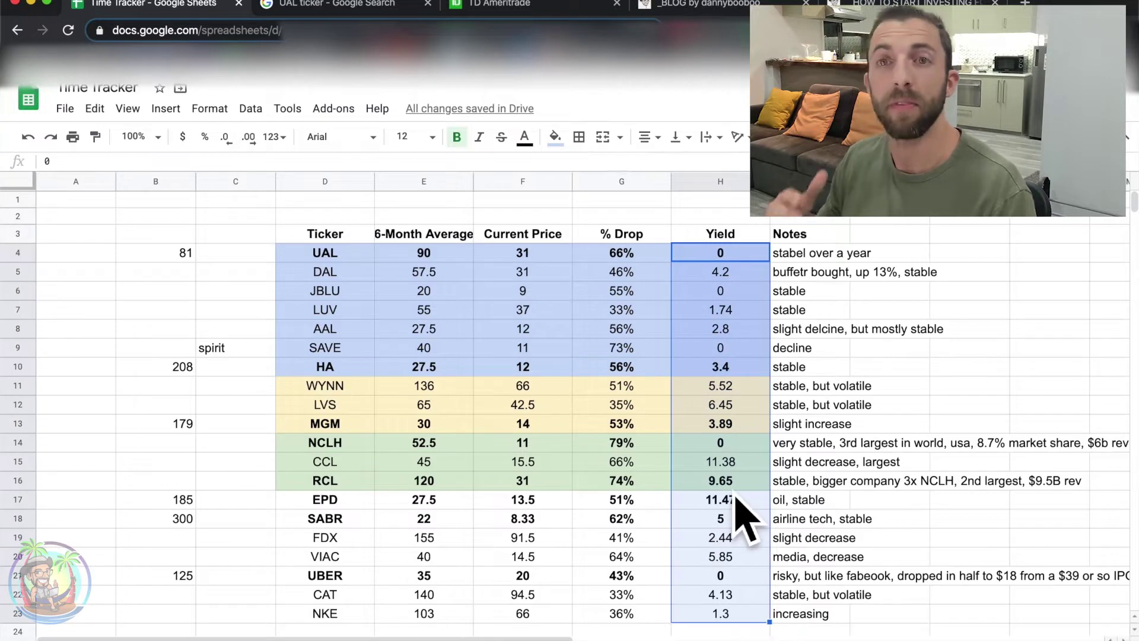
left_click(743, 256)
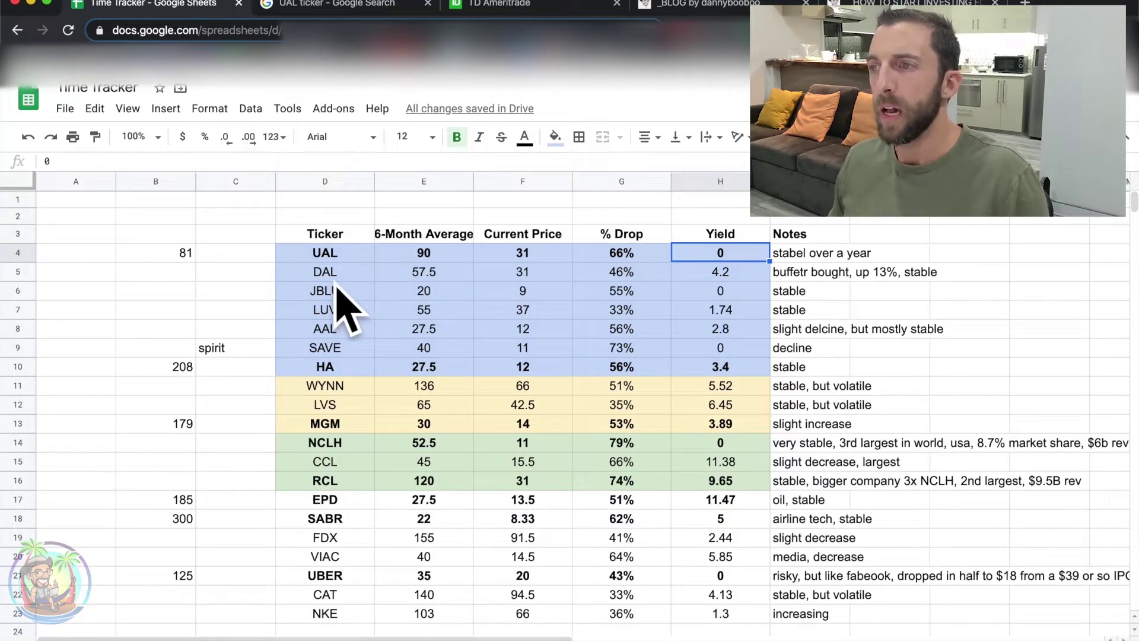
left_click_drag(338, 277, 748, 299)
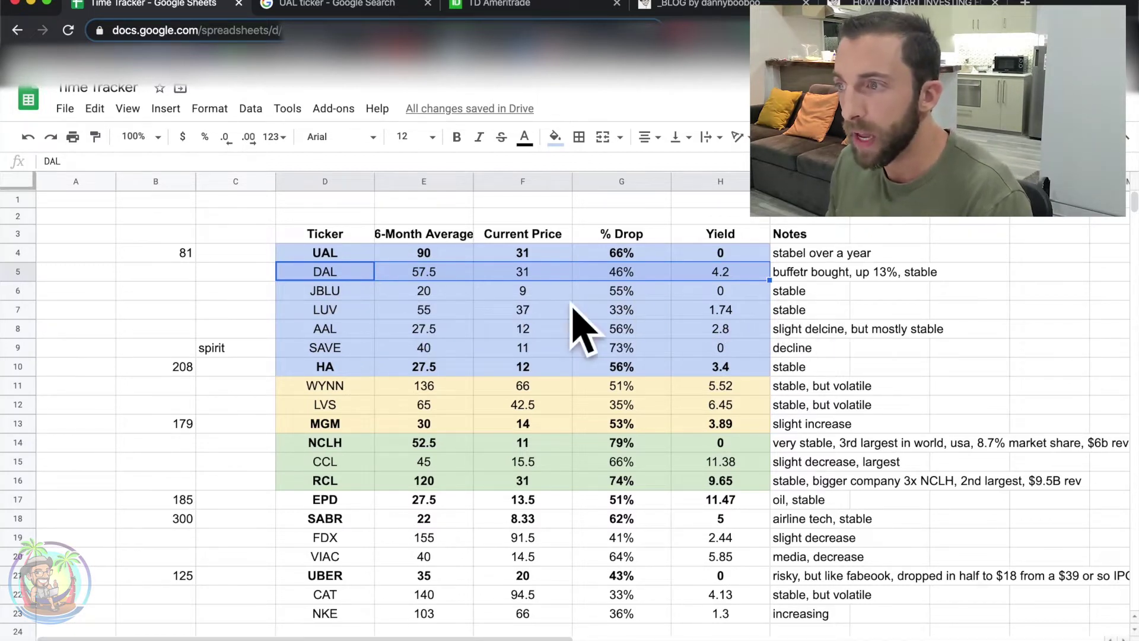
left_click_drag(356, 311, 740, 310)
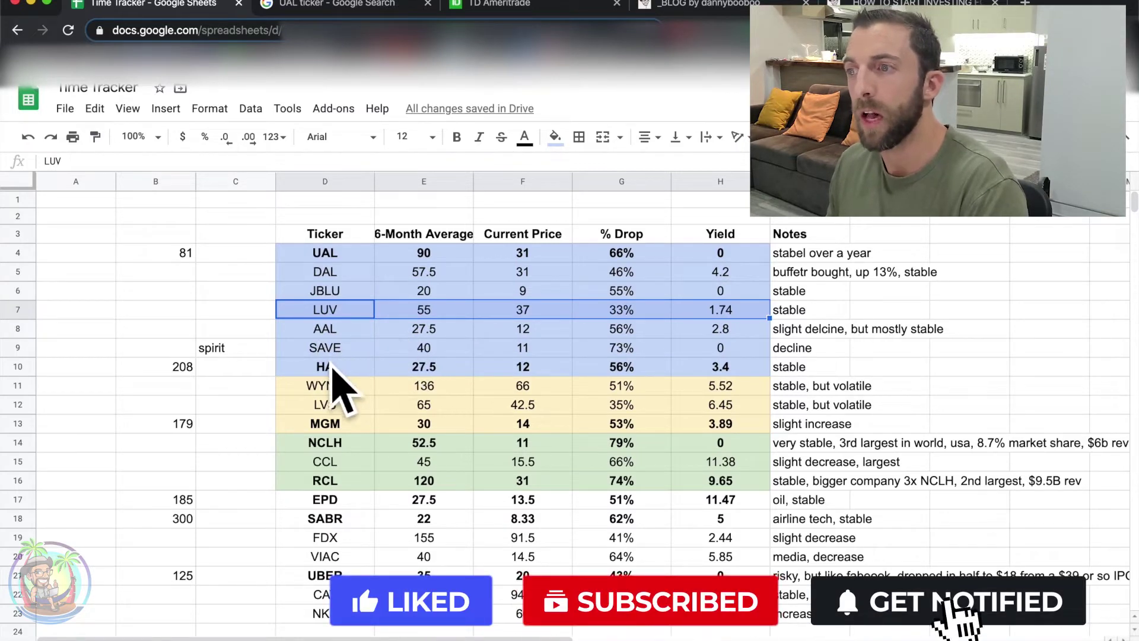
left_click(326, 367)
left_click_drag(586, 366, 741, 367)
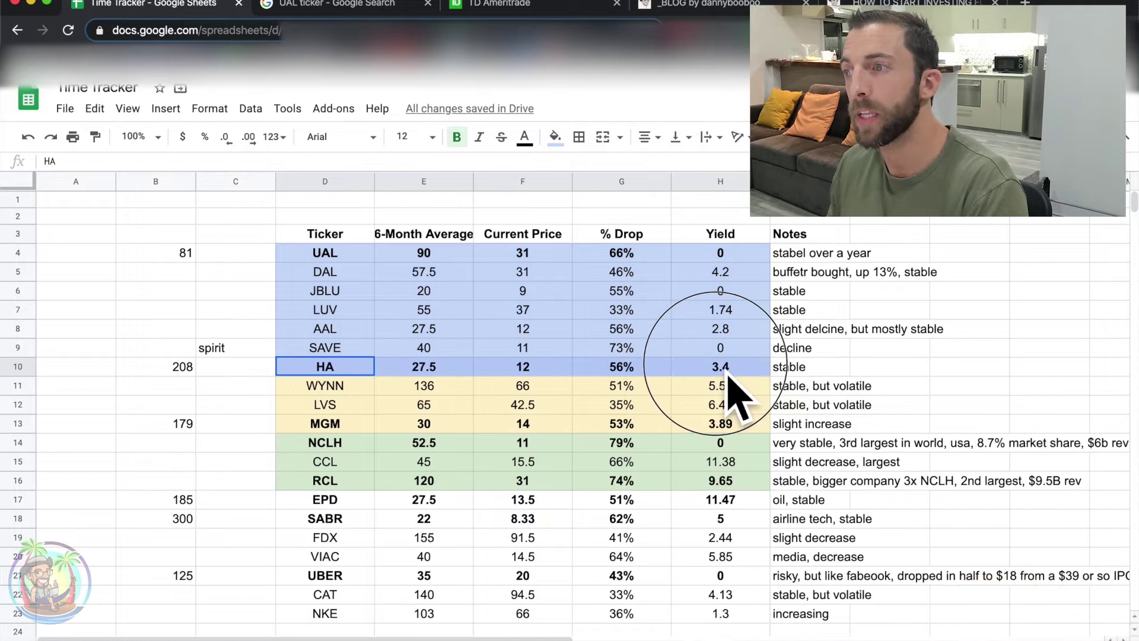
left_click(638, 369)
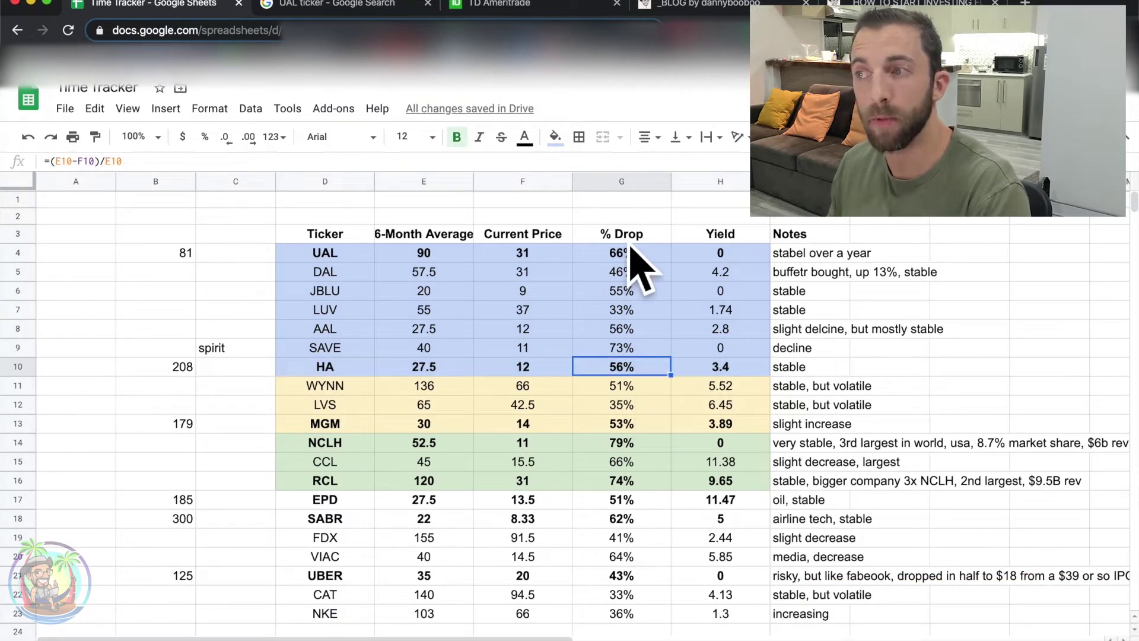
left_click_drag(623, 235, 653, 617)
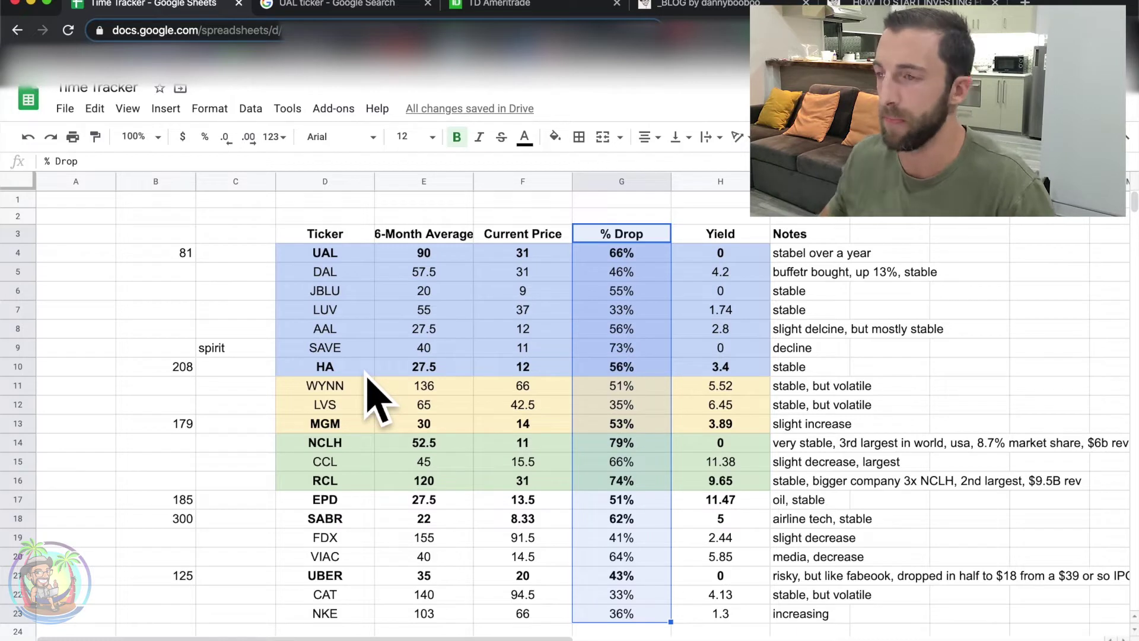
left_click_drag(335, 353, 705, 357)
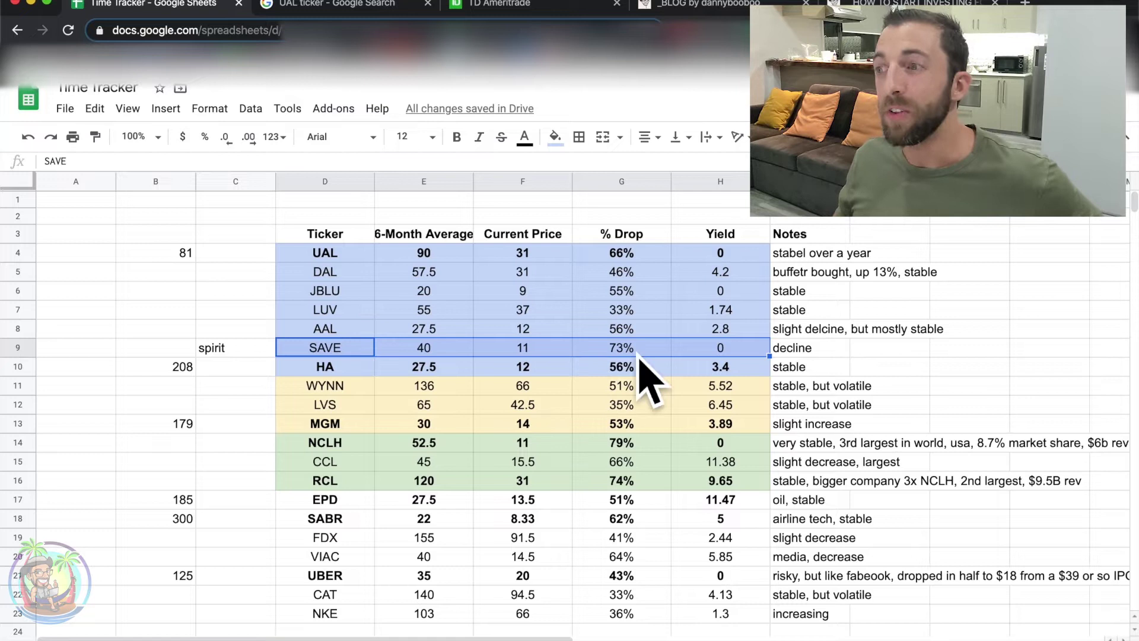
left_click(816, 350)
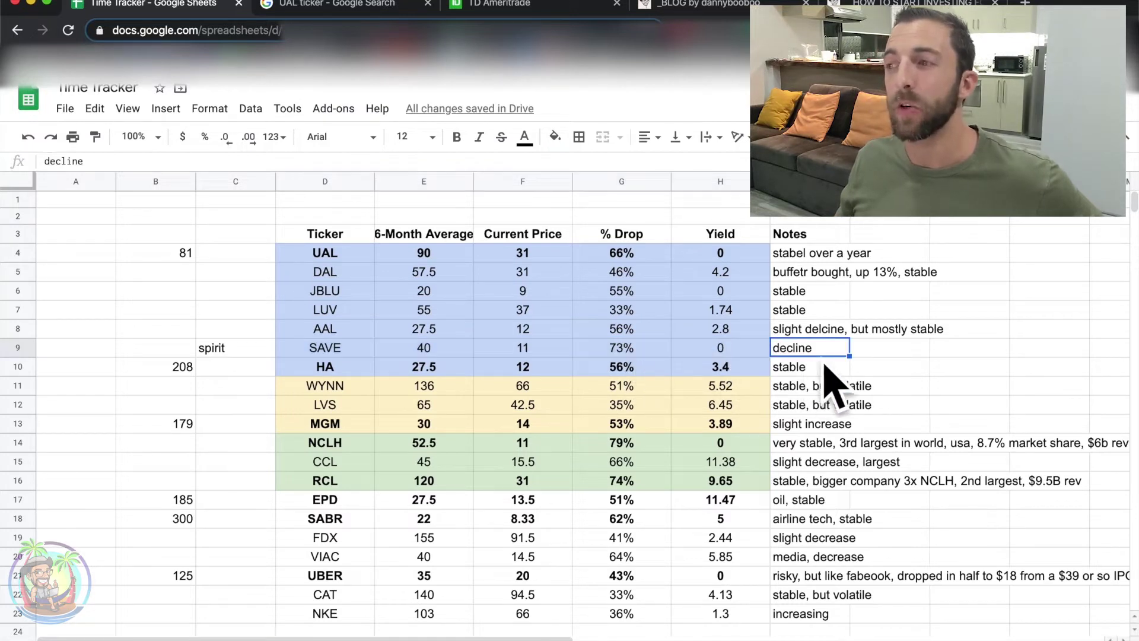
left_click(328, 369)
mouse_move(611, 375)
left_mouse_down()
mouse_move(727, 372)
mouse_move(745, 400)
mouse_move(768, 394)
left_mouse_up()
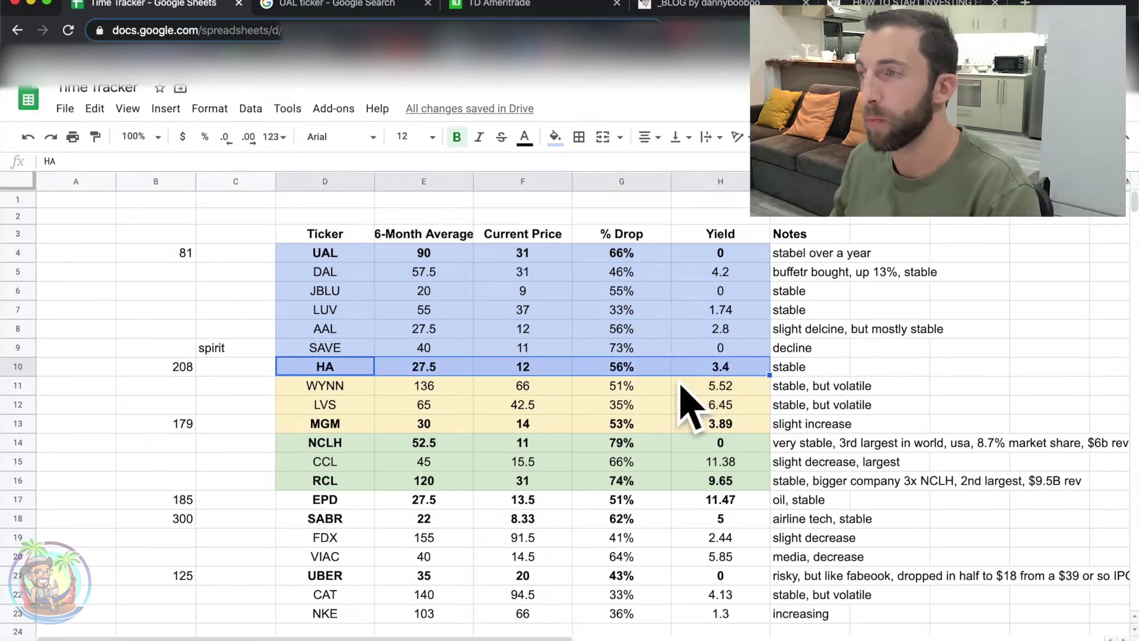
mouse_move(350, 389)
left_mouse_down()
mouse_move(617, 427)
mouse_move(742, 425)
left_mouse_up()
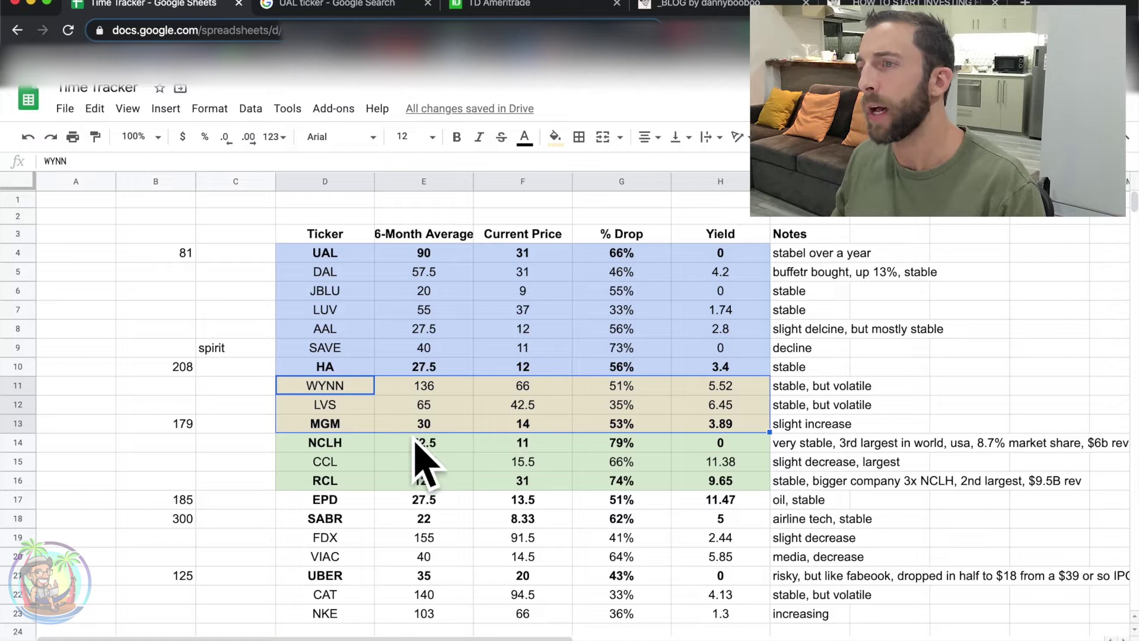
left_click(810, 429)
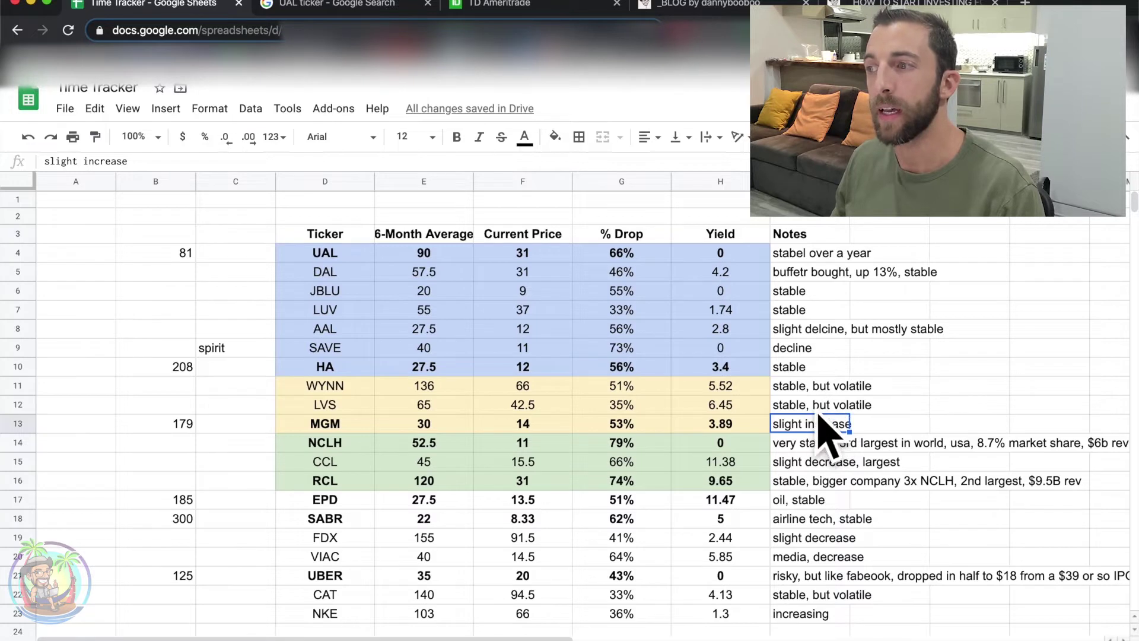
left_click_drag(818, 406, 817, 387)
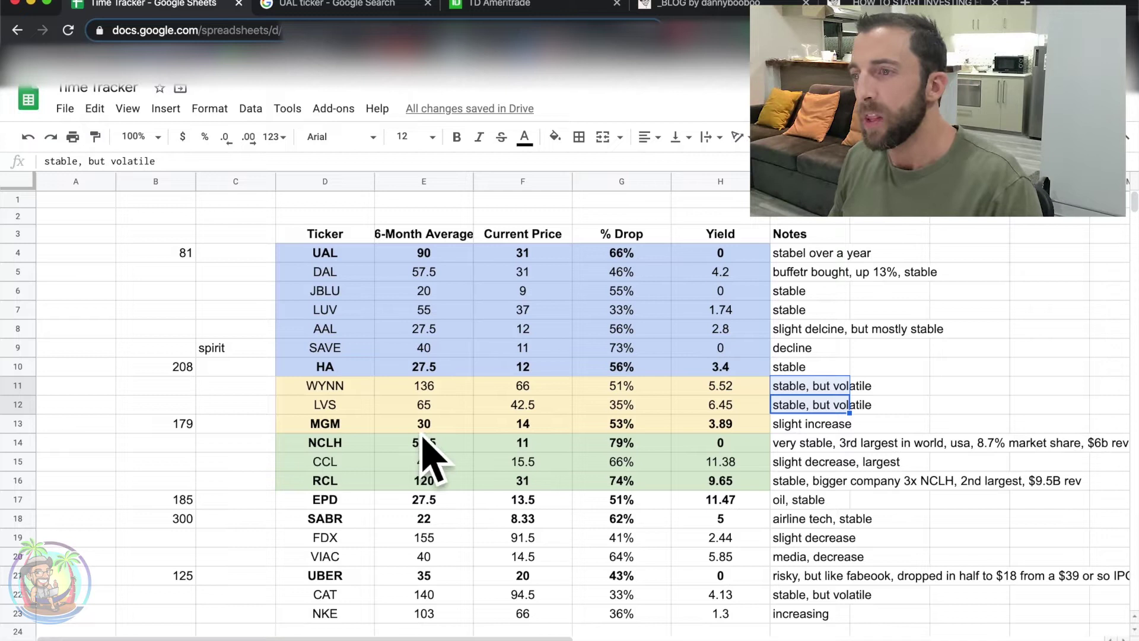
Select the NCLH, CCL and RCL cruise rows, then copy the NCLH ticker from D14
left_click_drag(330, 444, 743, 483)
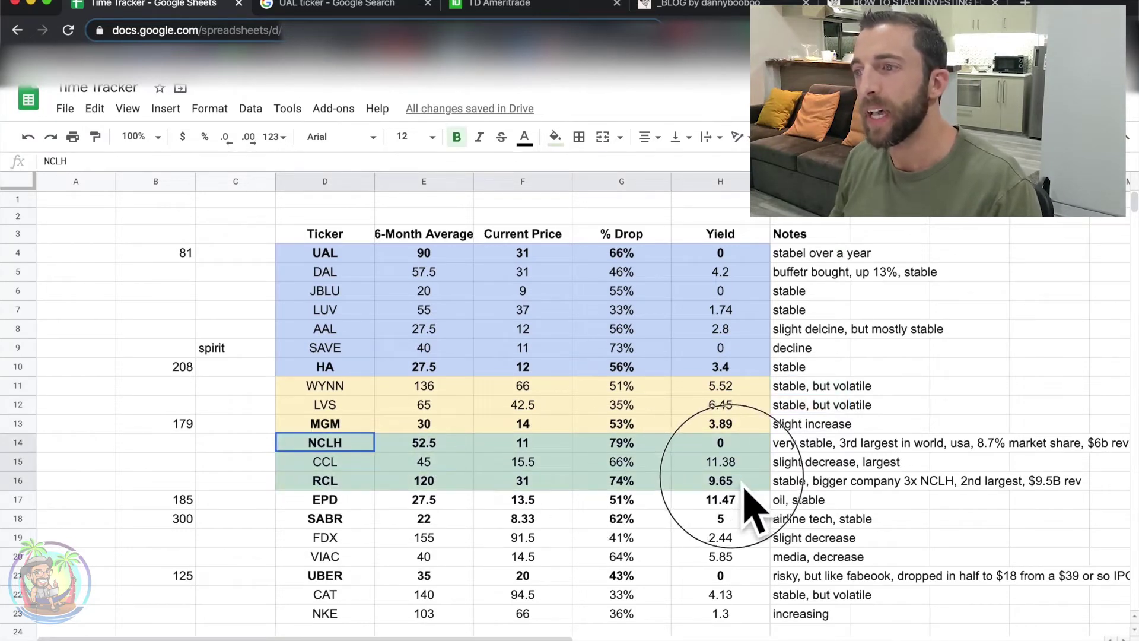
left_click(340, 449)
key("ctrl+c")
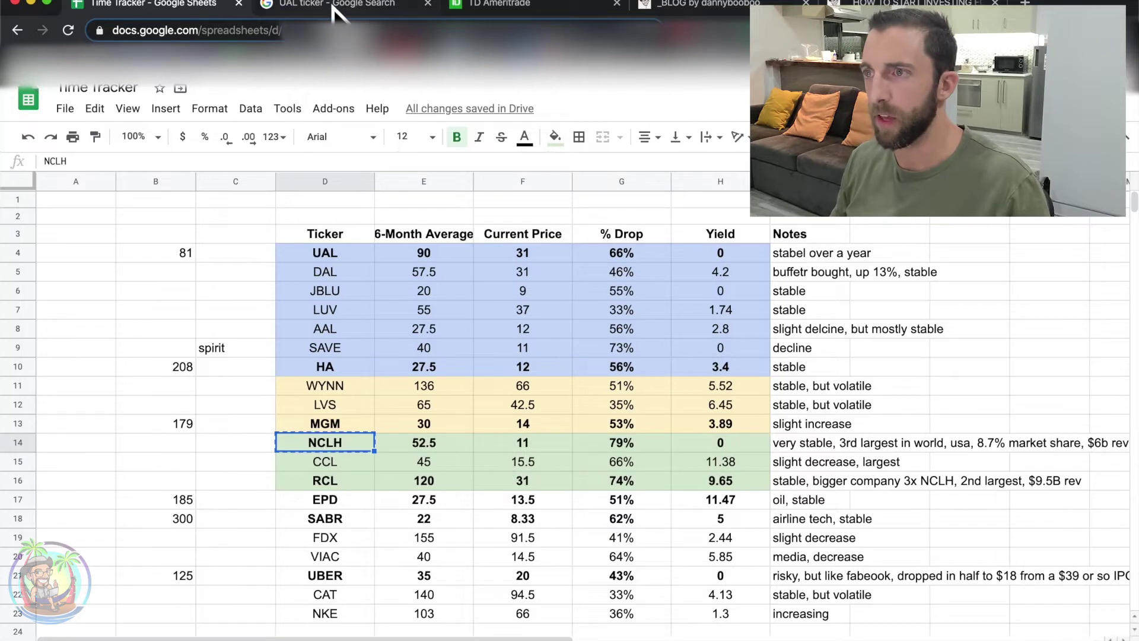
Search Google for NCLH in place of UAL (12.91 USD), then return to the tracker
left_click(334, 8)
double_click(156, 109)
key("ctrl+v")
key("Return")
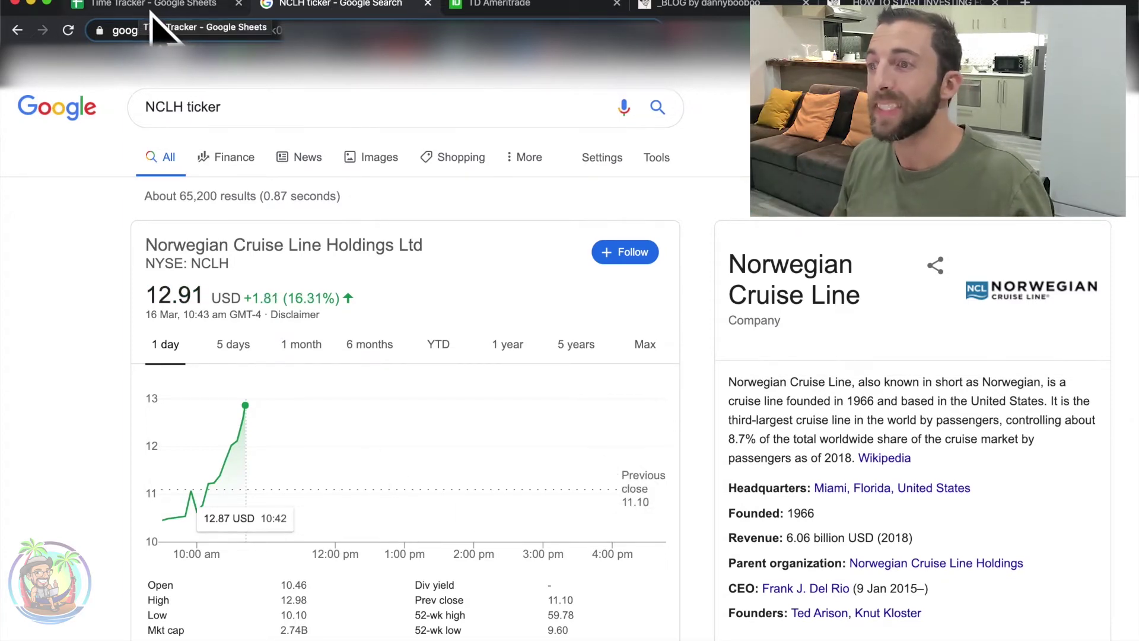
left_click(150, 8)
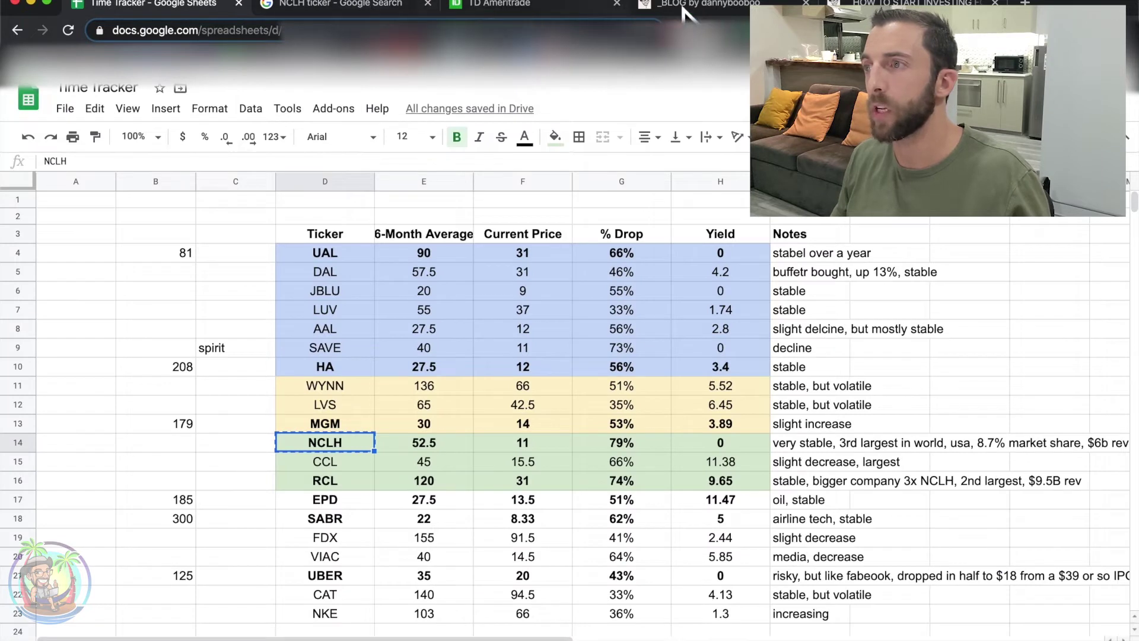
Set NCLH's current price in F14 to 13
left_click(561, 444)
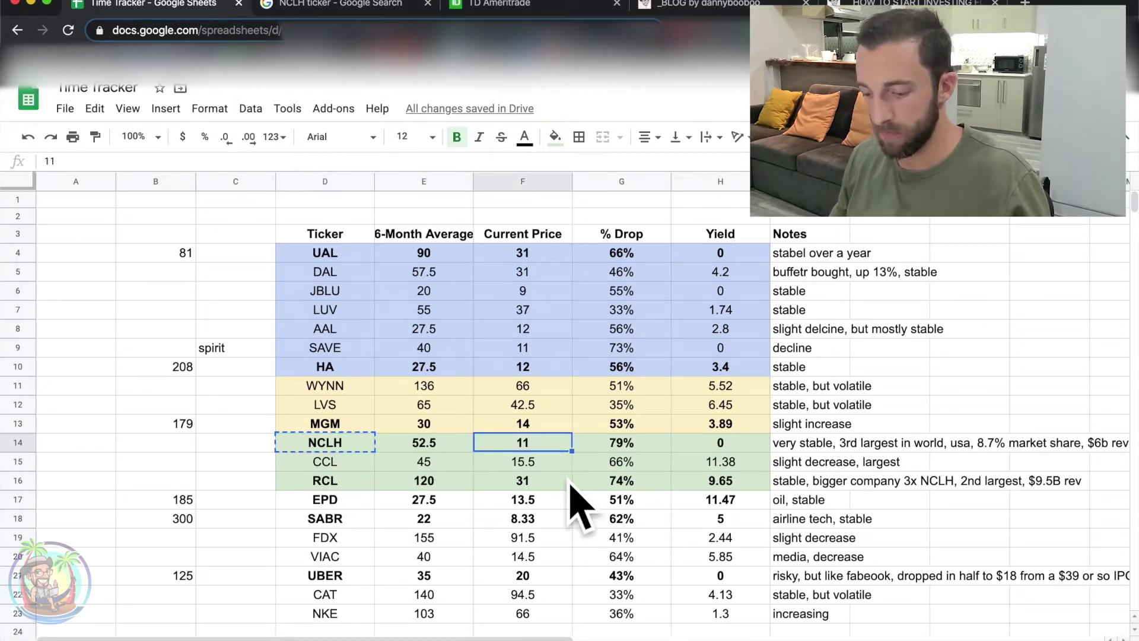
type("13")
key("Return")
Look up RCL's quote on Google and set its current price in F16 to 35
left_click(356, 487)
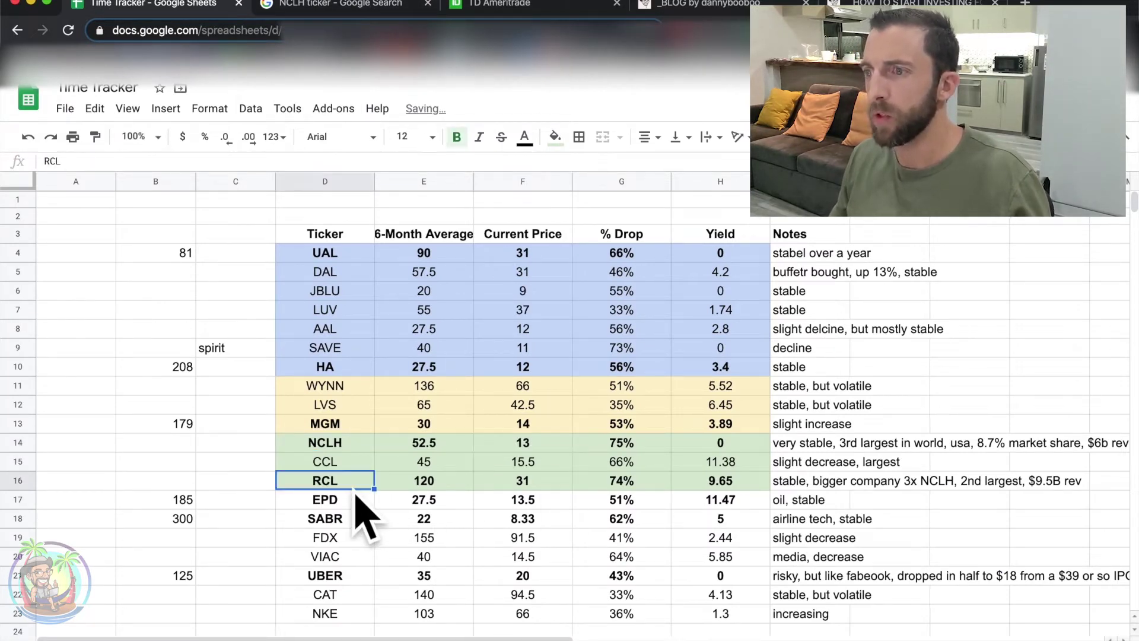
left_click(347, 7)
double_click(166, 108)
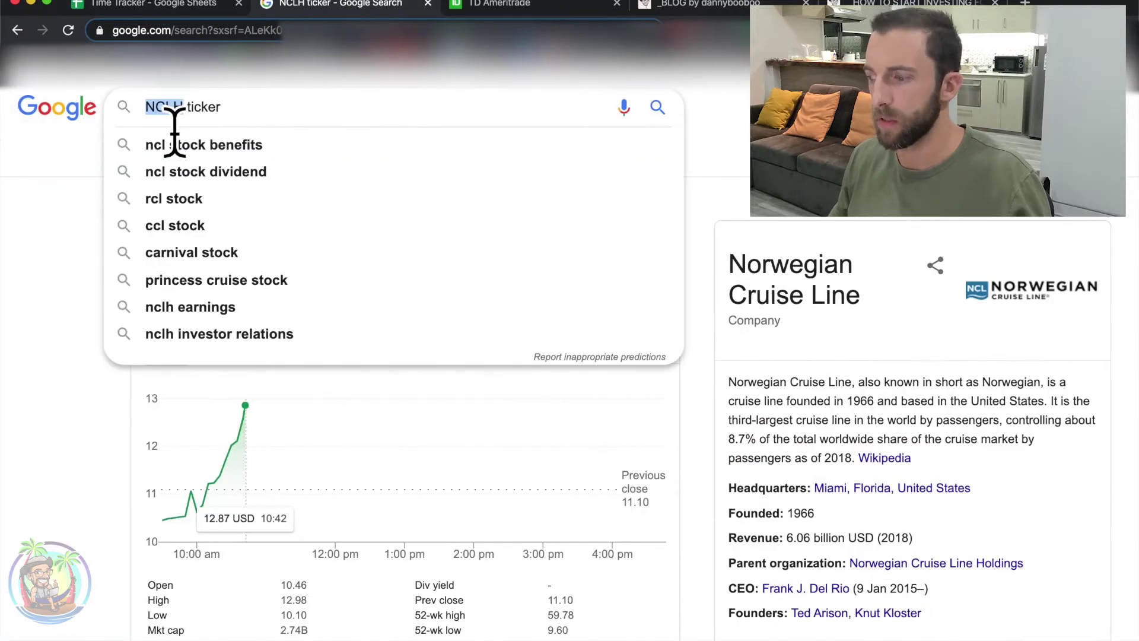
key("super+v")
key("Return")
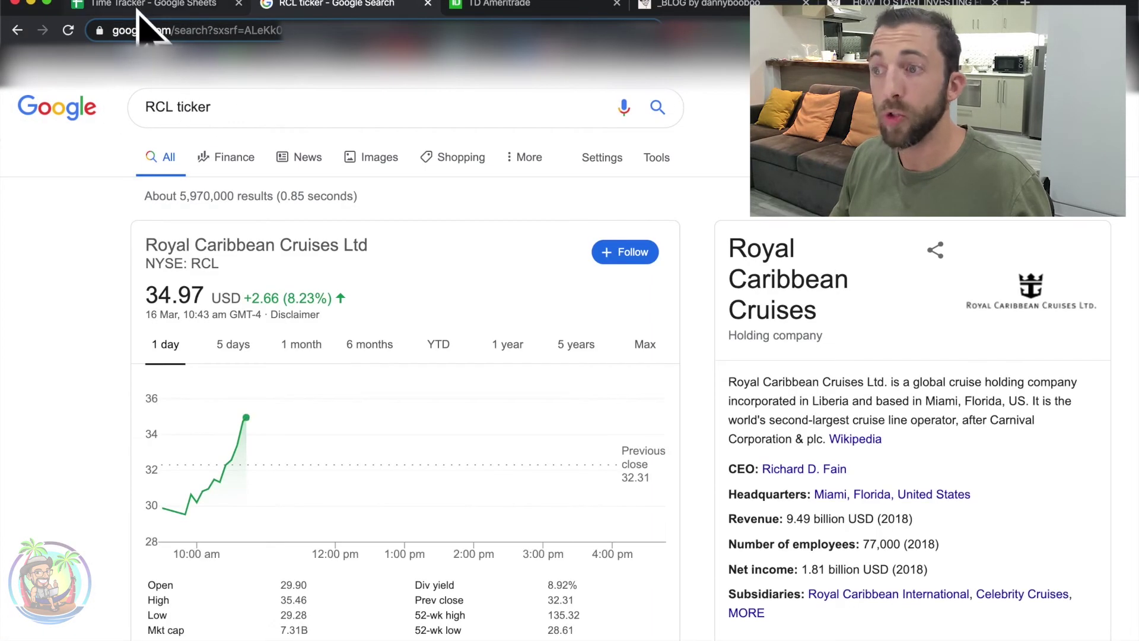
left_click(152, 5)
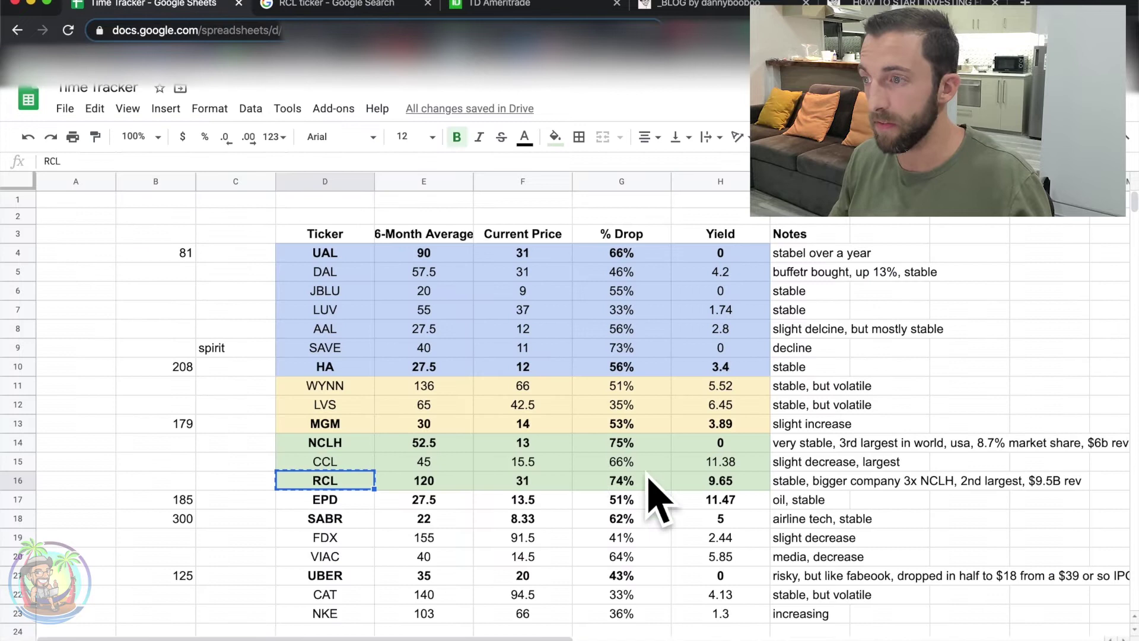
left_click(522, 481)
type("35")
key("Tab")
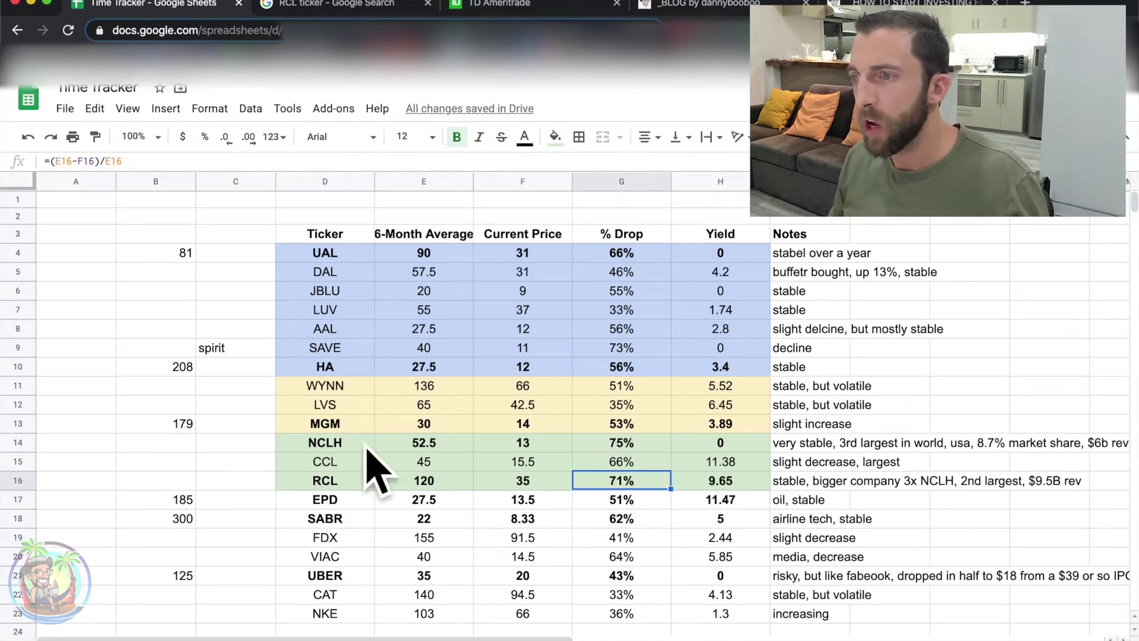
left_click_drag(343, 465, 719, 468)
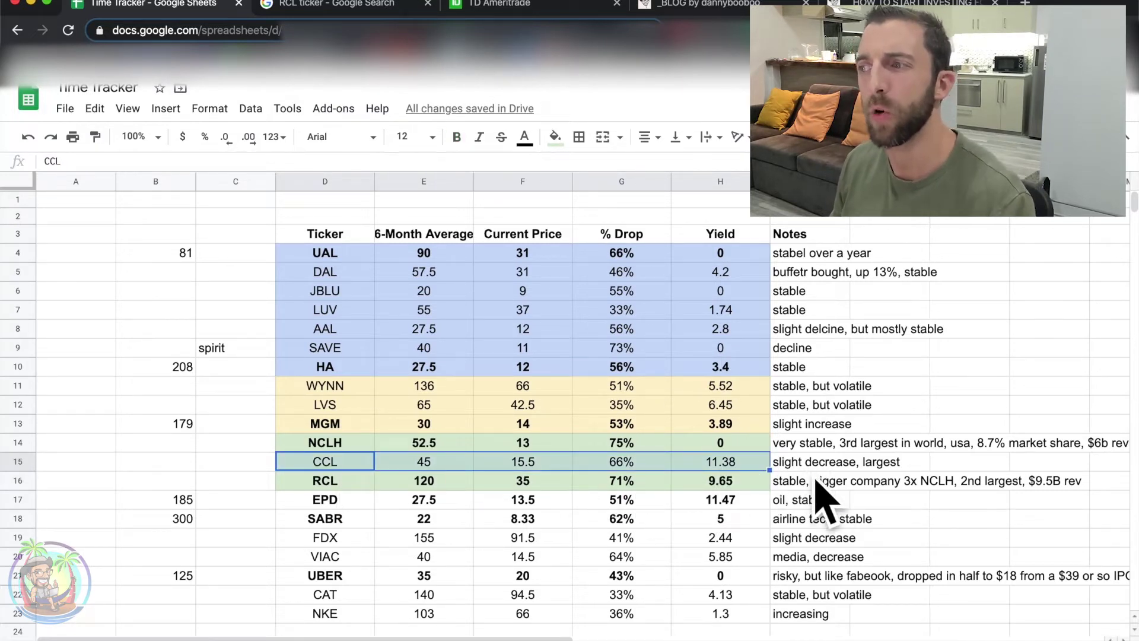
left_click(735, 465)
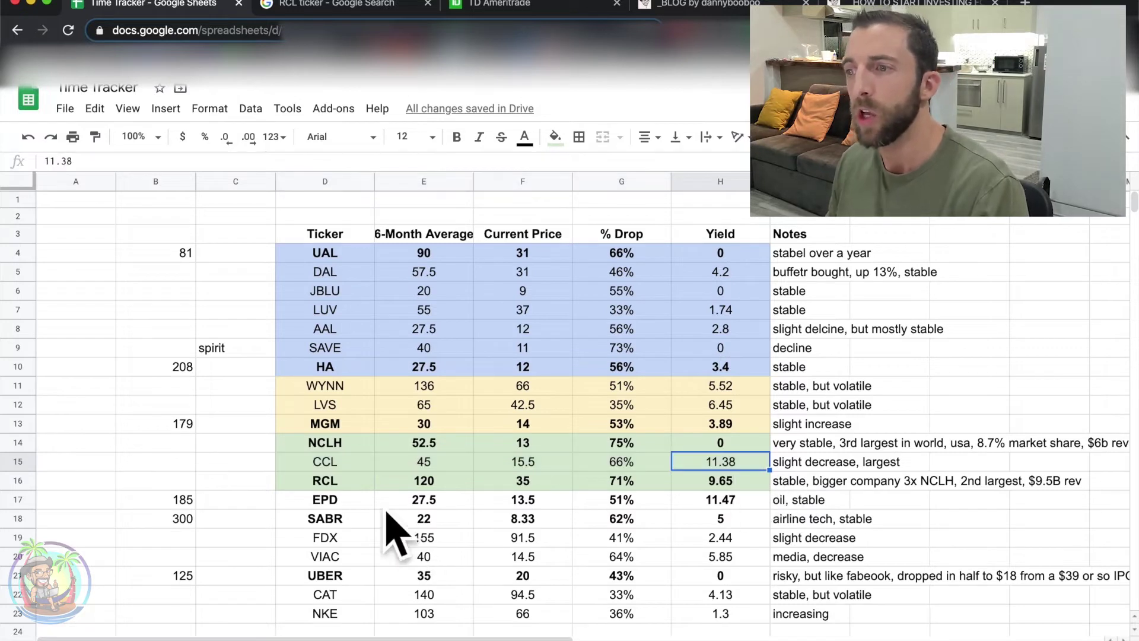
left_click_drag(341, 482, 724, 482)
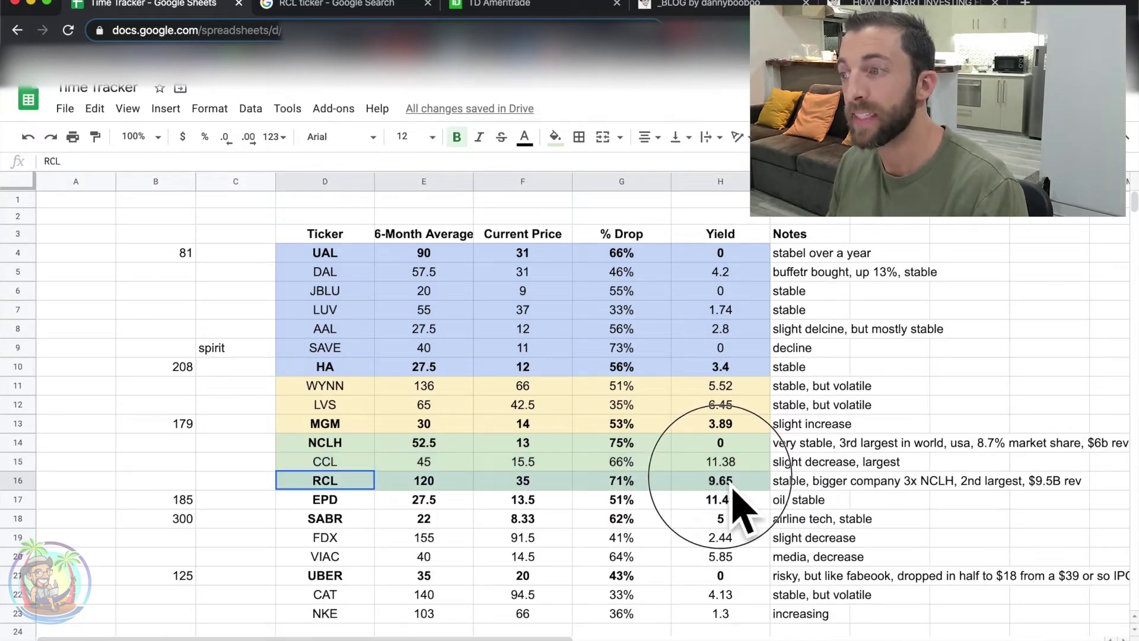
left_click(721, 484)
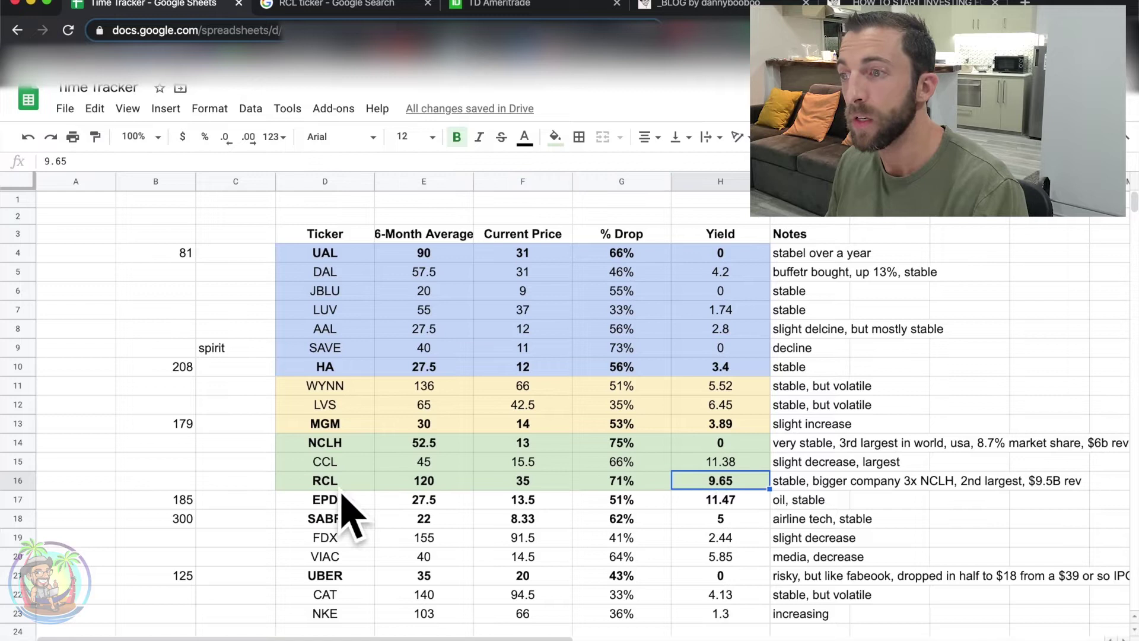
left_click_drag(341, 484, 730, 483)
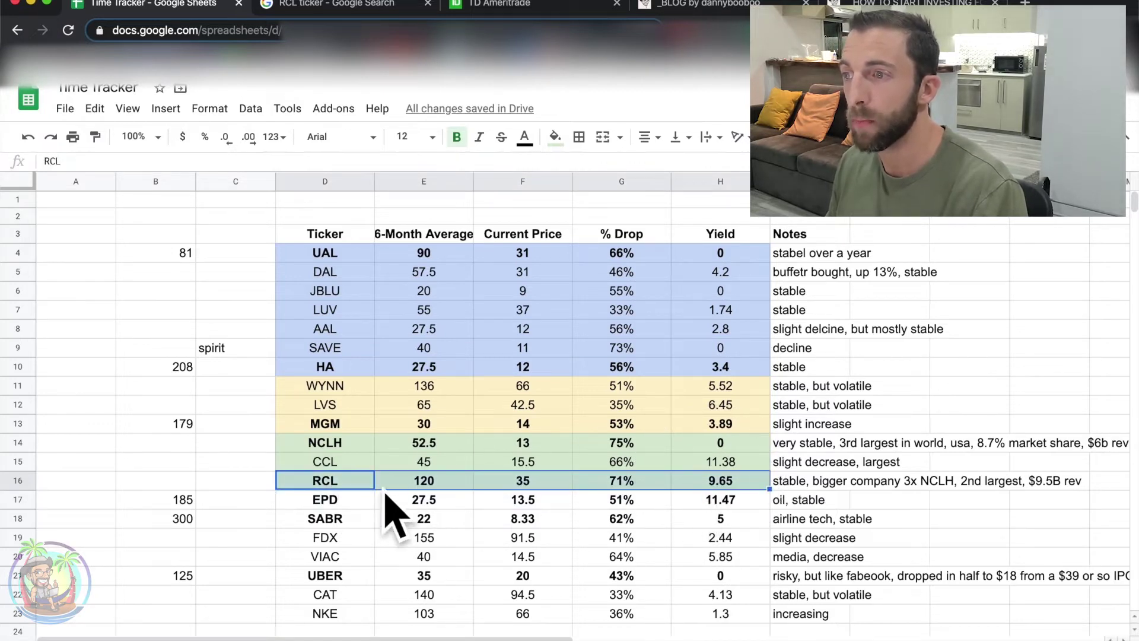
left_click_drag(329, 443, 762, 449)
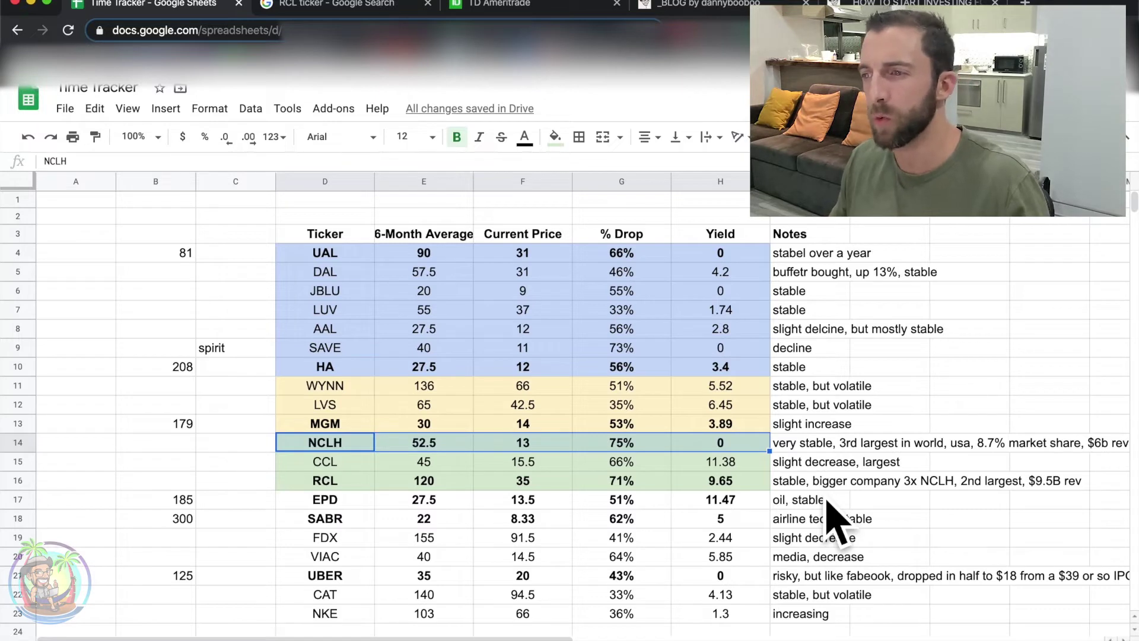
left_click(324, 504)
scroll(423, 517, "down", 1)
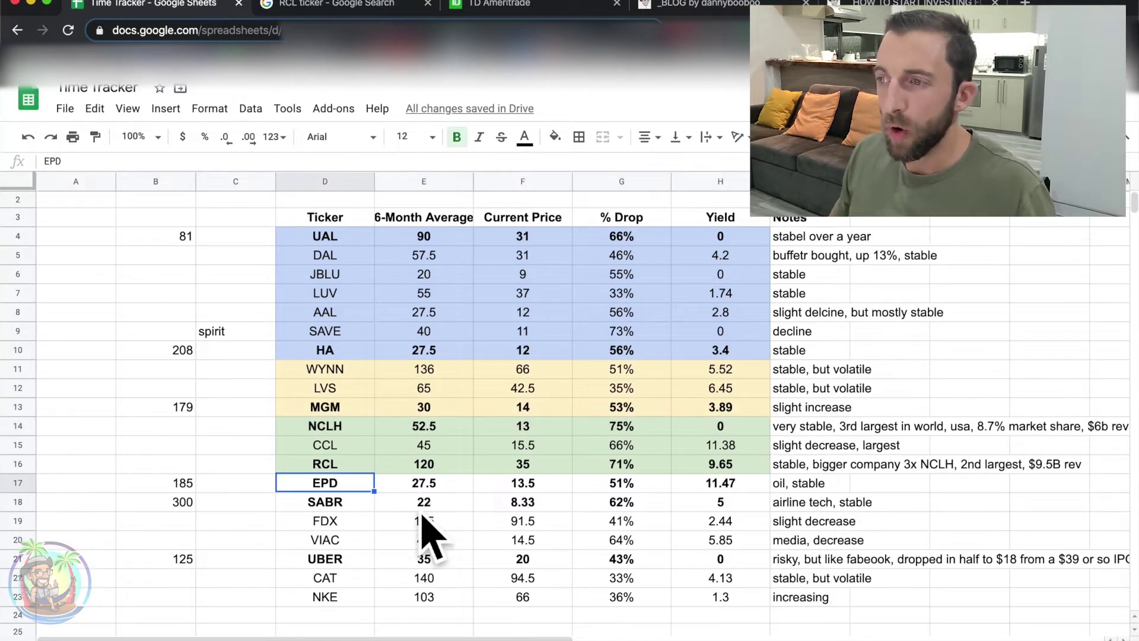
left_click(333, 491)
left_click_drag(335, 472, 707, 470)
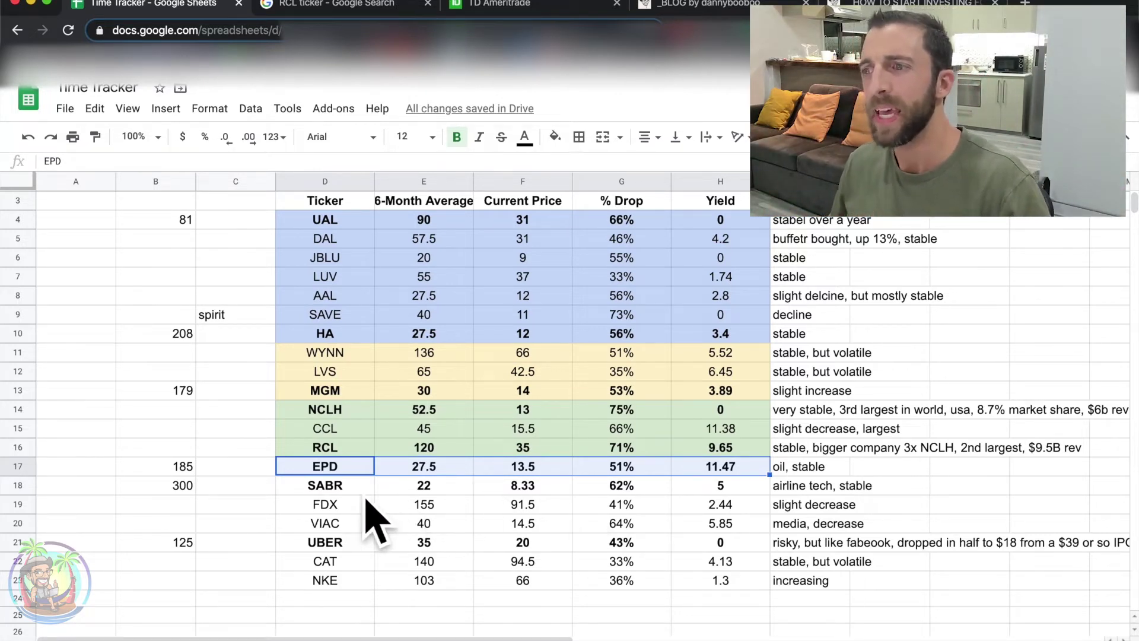
left_click_drag(341, 488, 721, 493)
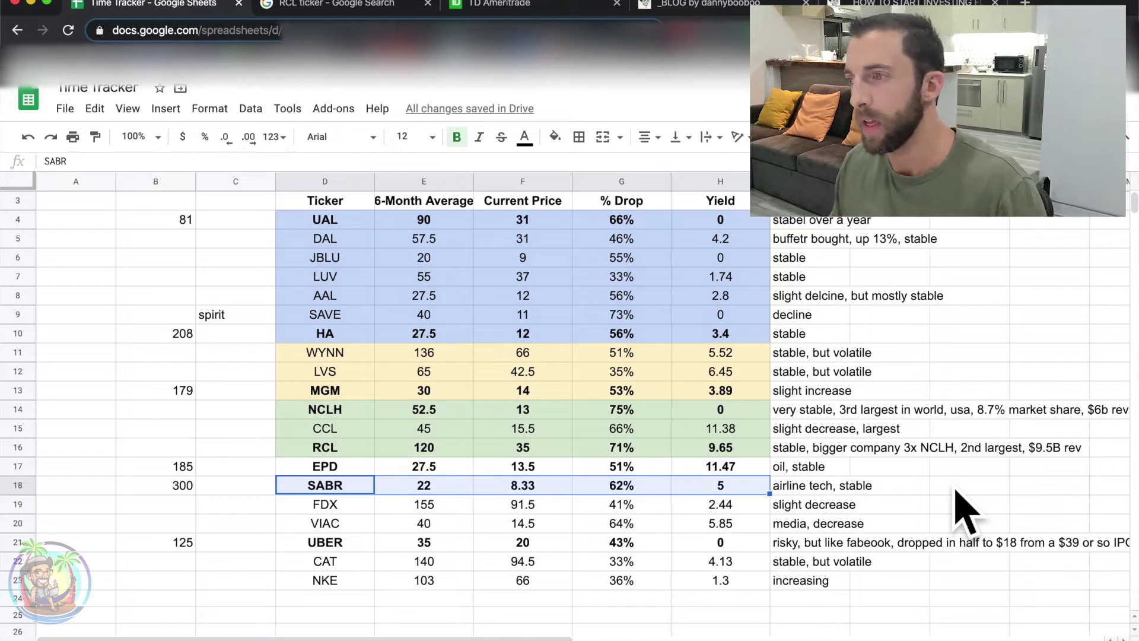
left_click_drag(323, 514, 718, 514)
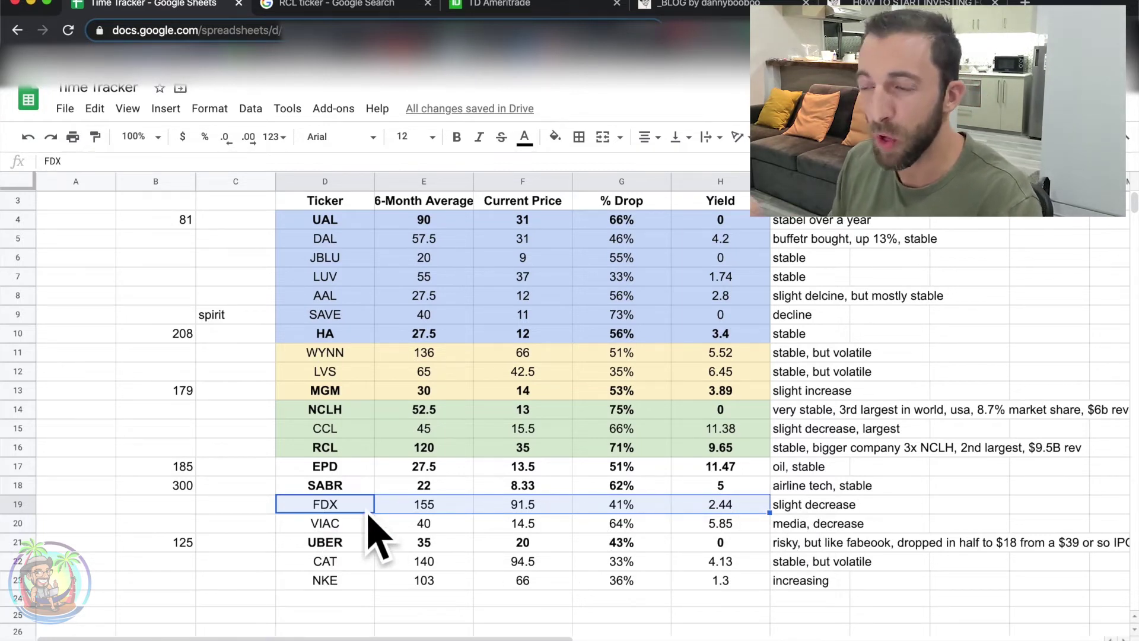
left_click_drag(356, 523, 742, 543)
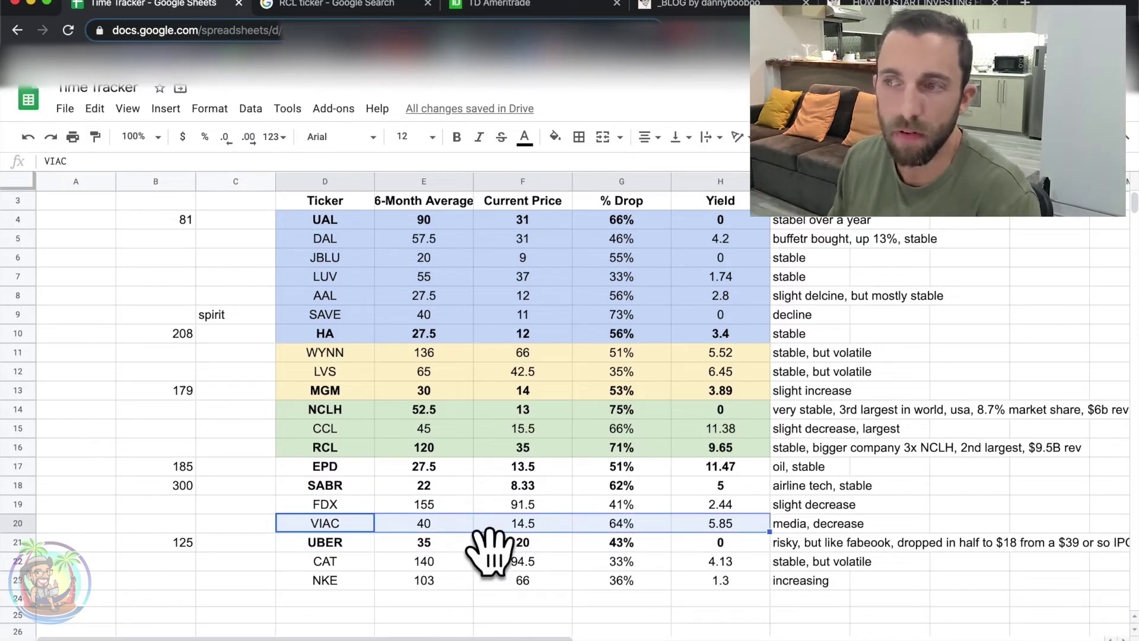
left_click_drag(336, 545, 730, 550)
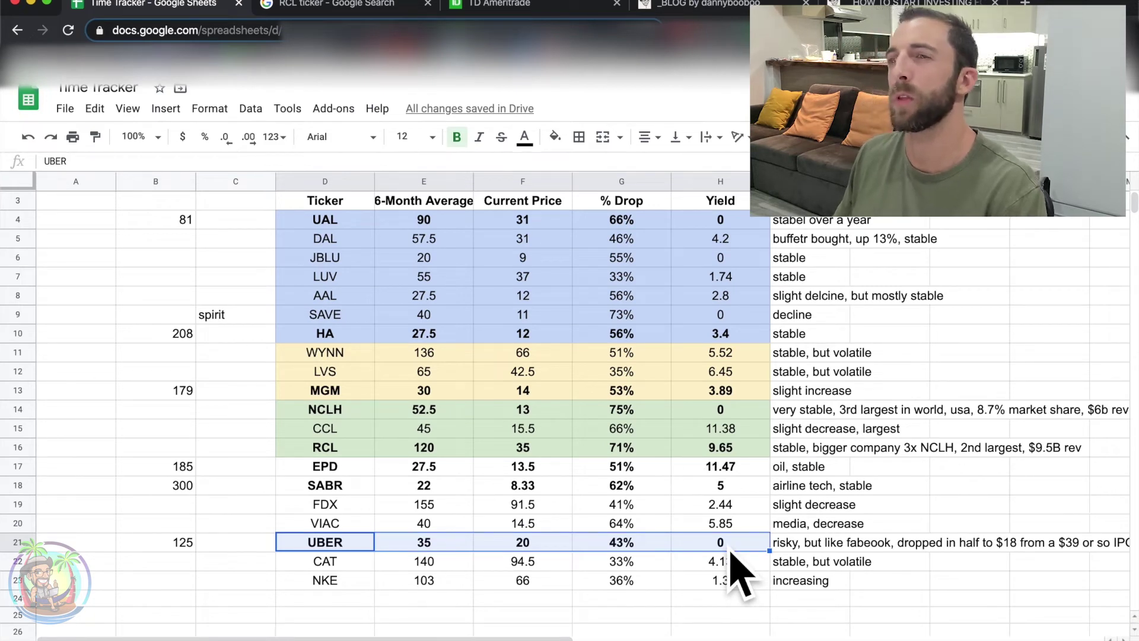
Search Google for UBER's live quote in place of RCL
left_click(341, 550)
left_click(321, 7)
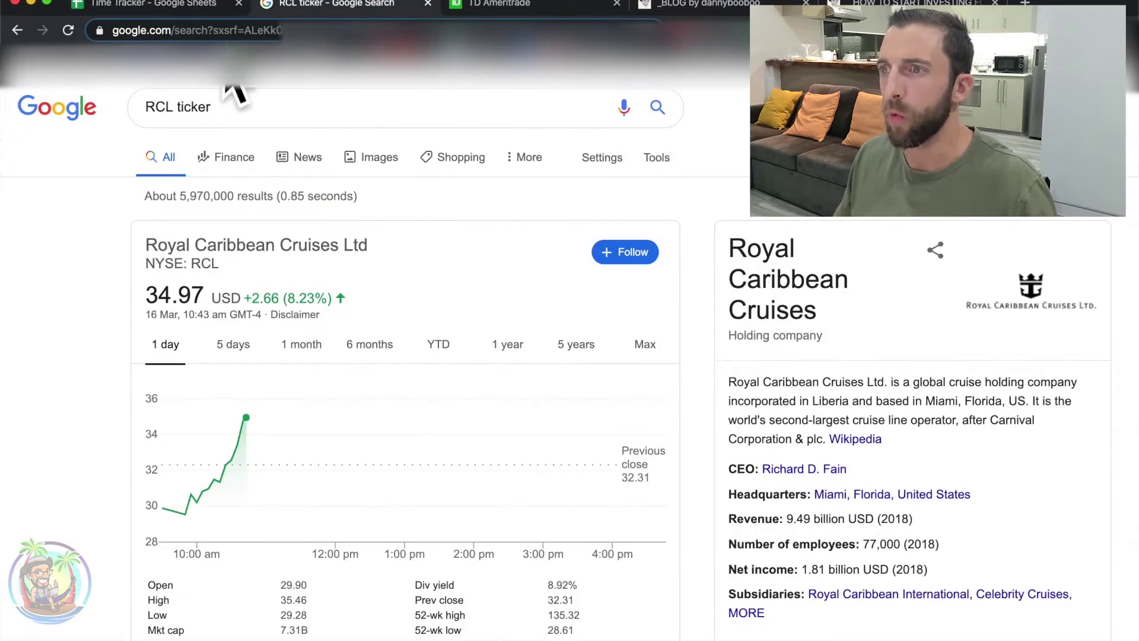
double_click(170, 119)
type("UBER")
key("Return")
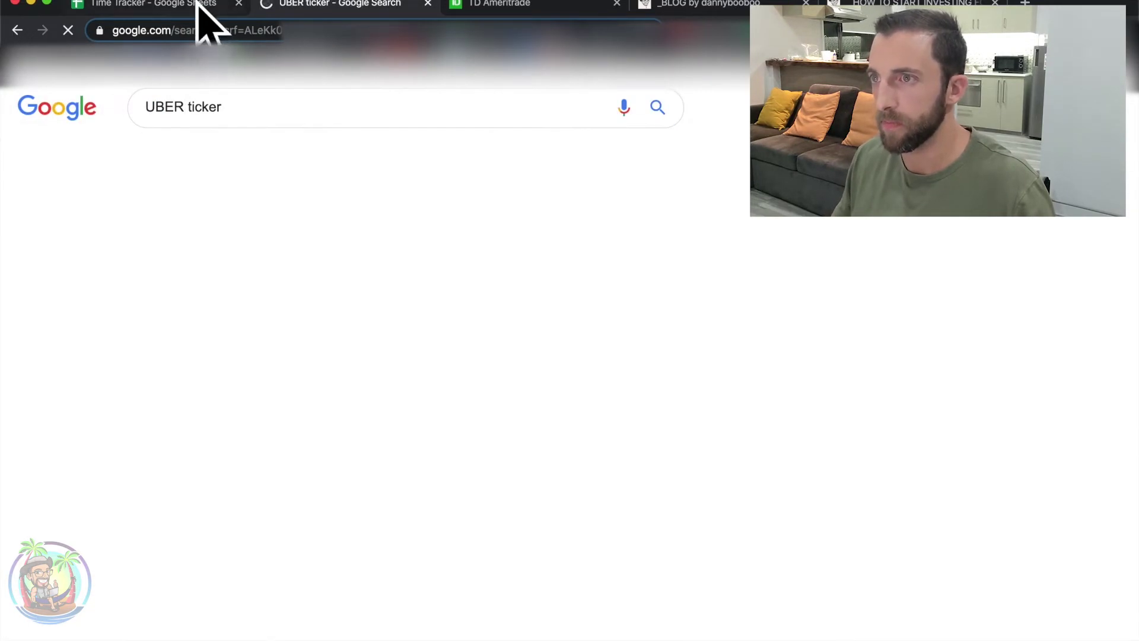
left_click(151, 7)
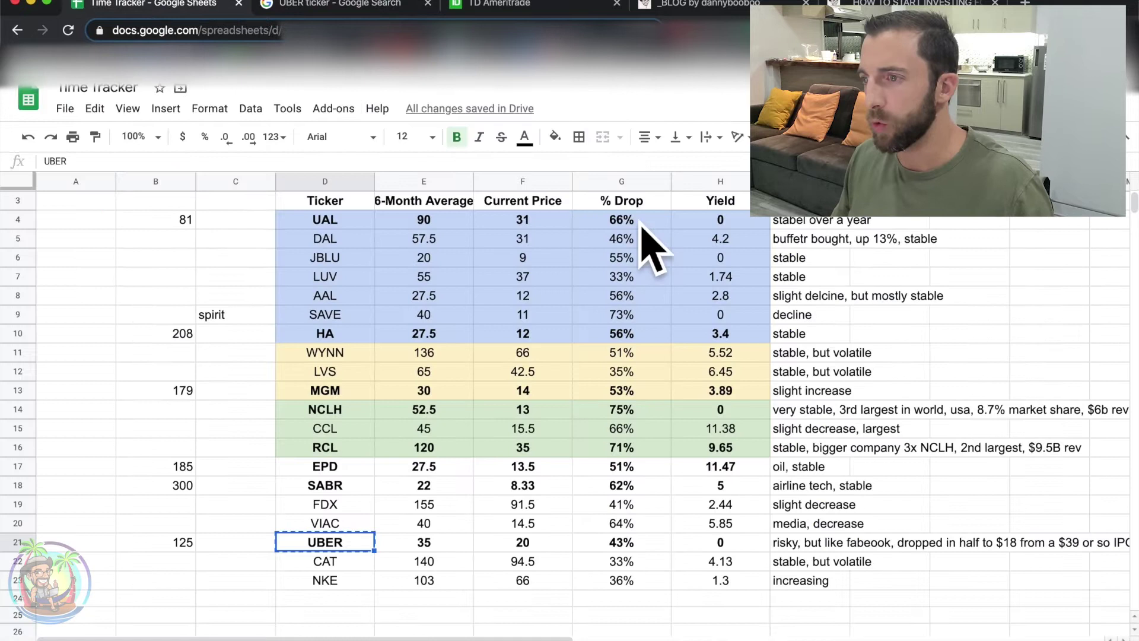
Enter 20.5 as UBER's current price in F21, giving a 41% drop
left_click(542, 546)
type("20.5")
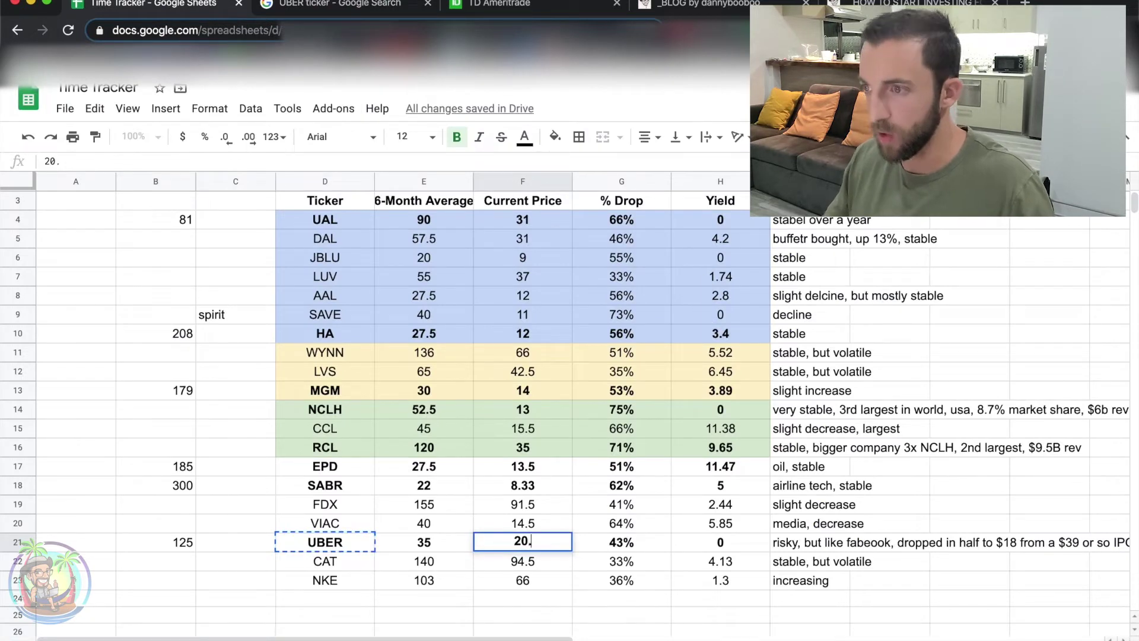
key("Return")
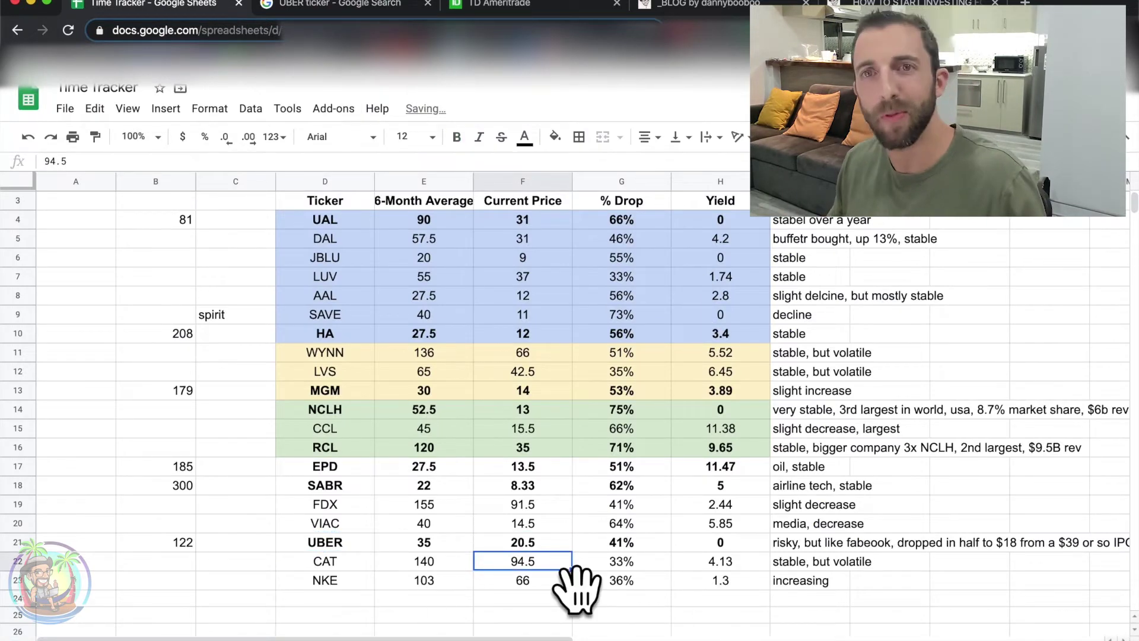
left_click(332, 547)
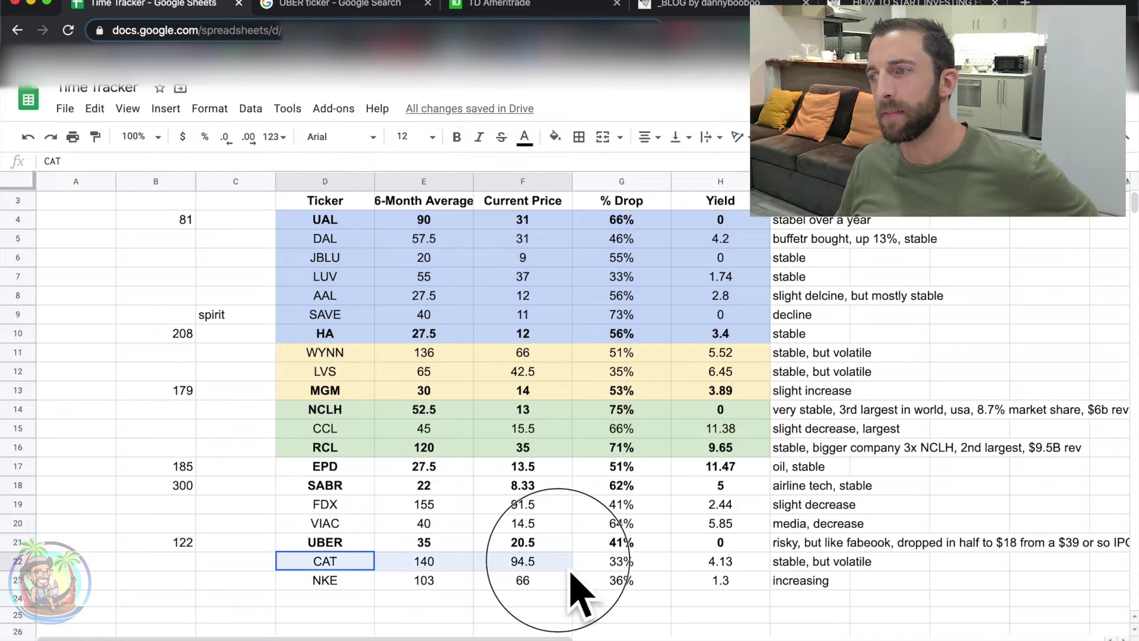
left_click_drag(570, 571, 726, 578)
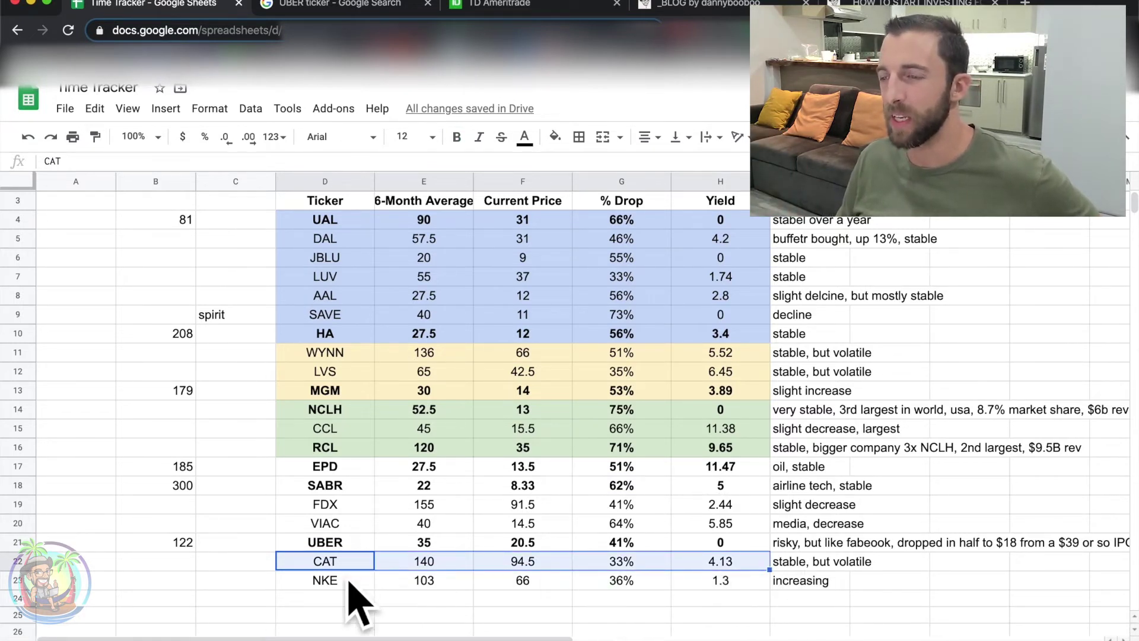
left_click_drag(325, 584, 712, 585)
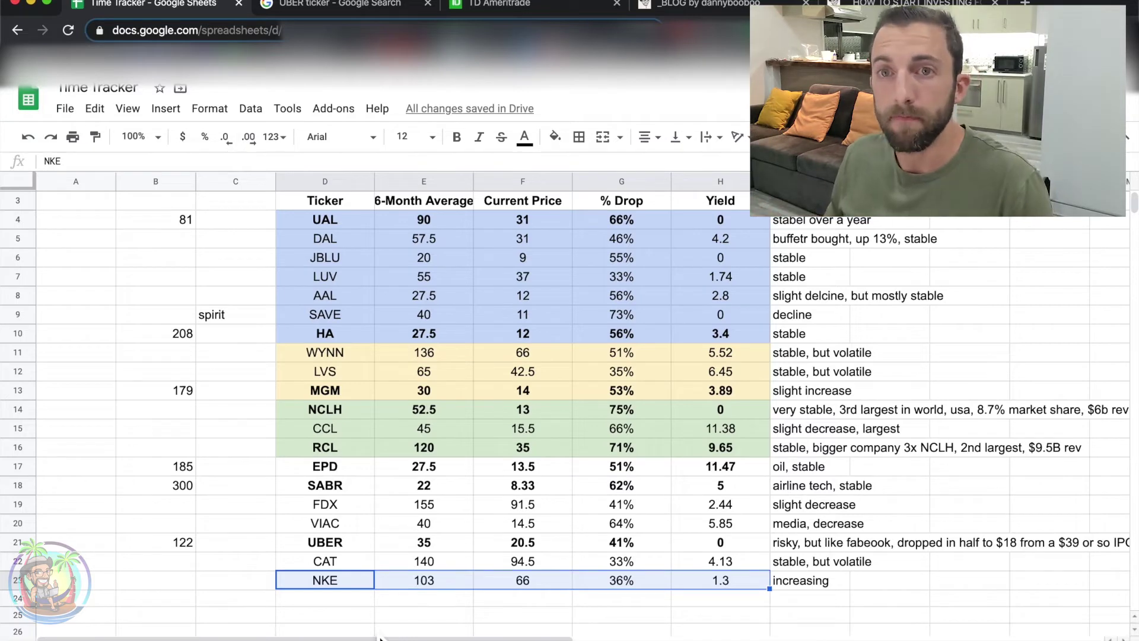
Copy UAL from the tracker and paste it as the Buy & Sell order symbol
left_click(514, 5)
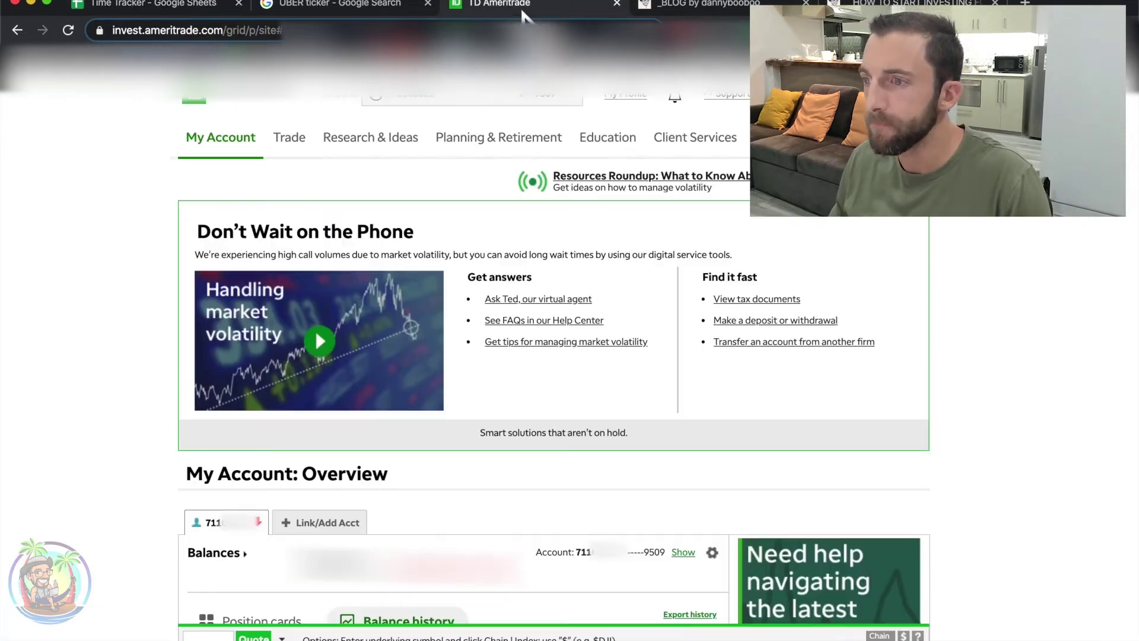
scroll(632, 374, "down", 3)
scroll(620, 371, "up", 5)
scroll(611, 369, "down", 1)
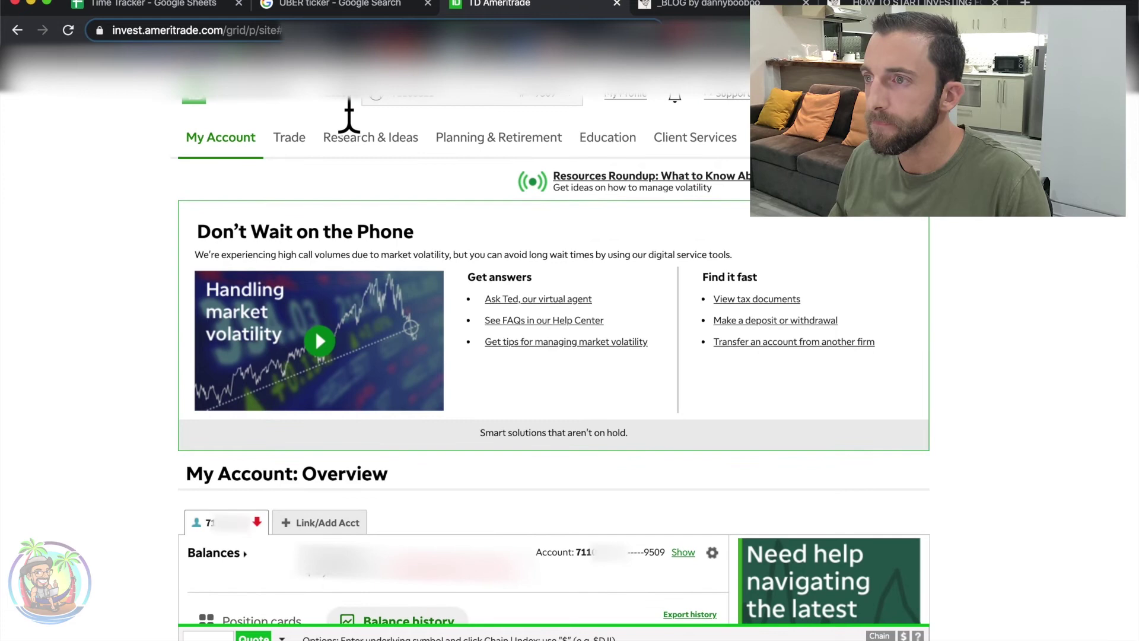
mouse_move(330, 163)
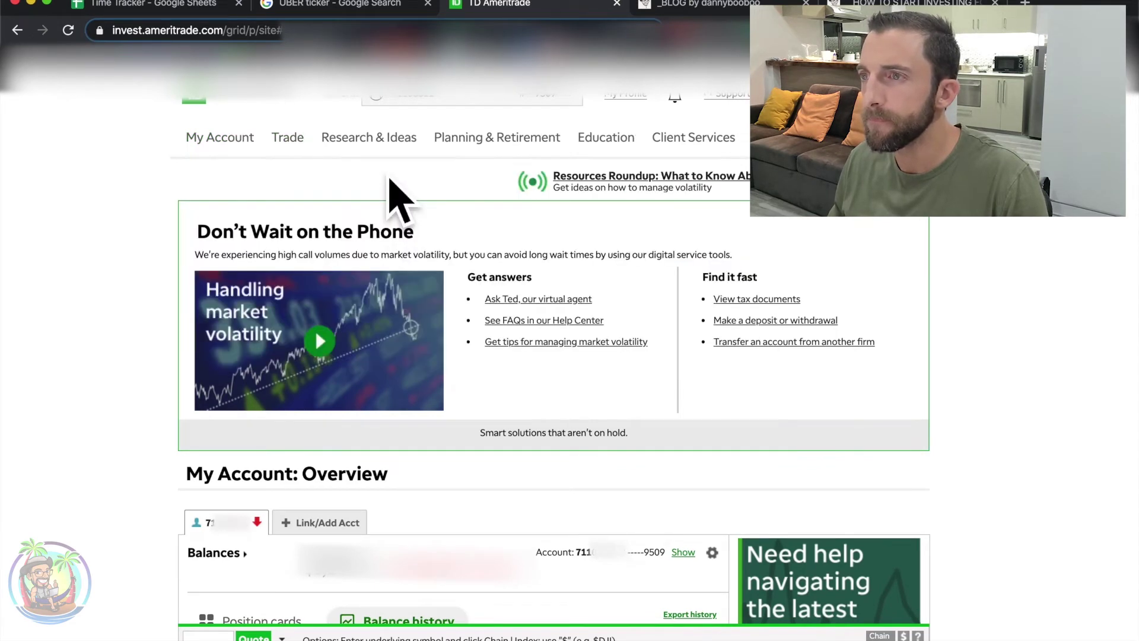
key("super+1")
key("super+c")
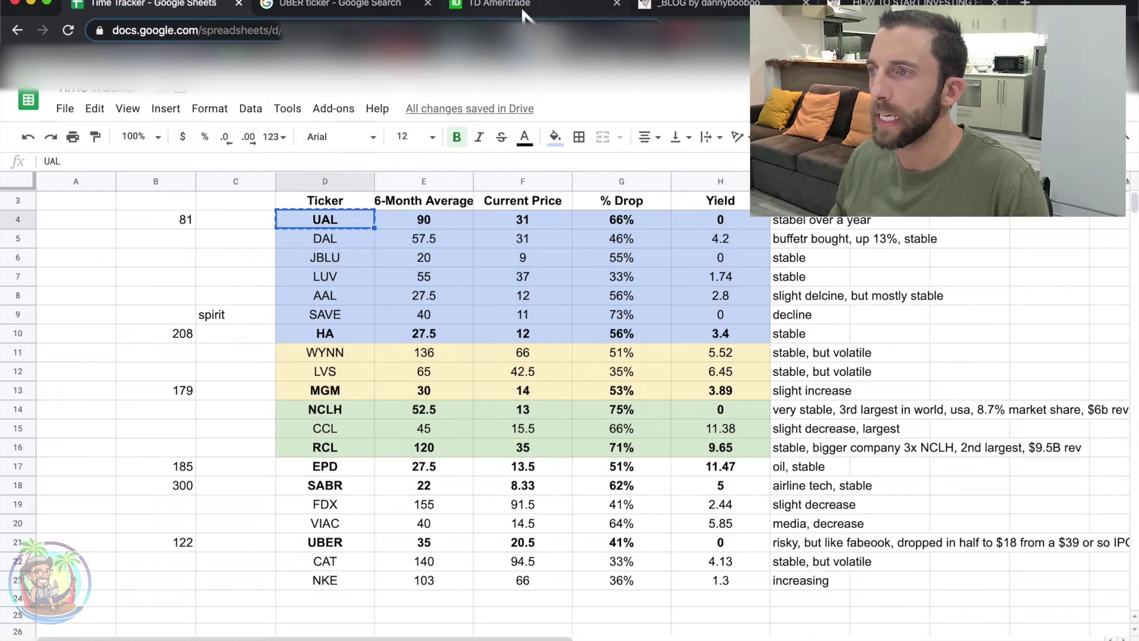
left_click(525, 15)
left_click(537, 381)
key("super+v")
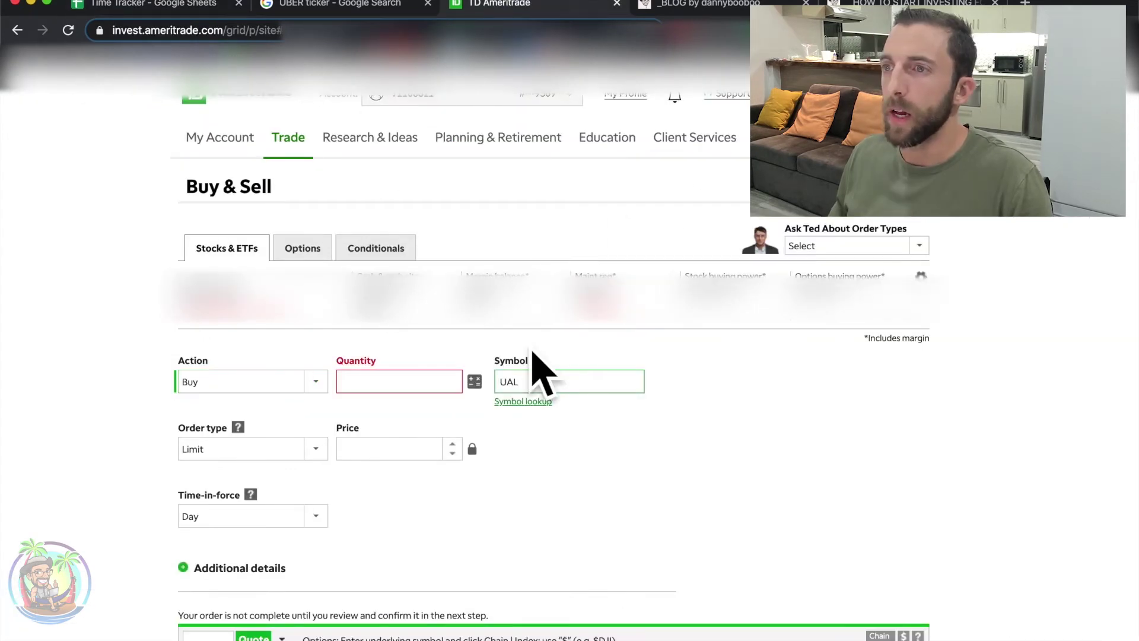
Enter the share quantity, set the limit price to 35.16 and submit the UAL order
left_click(141, 12)
left_click(492, 9)
left_click(383, 381)
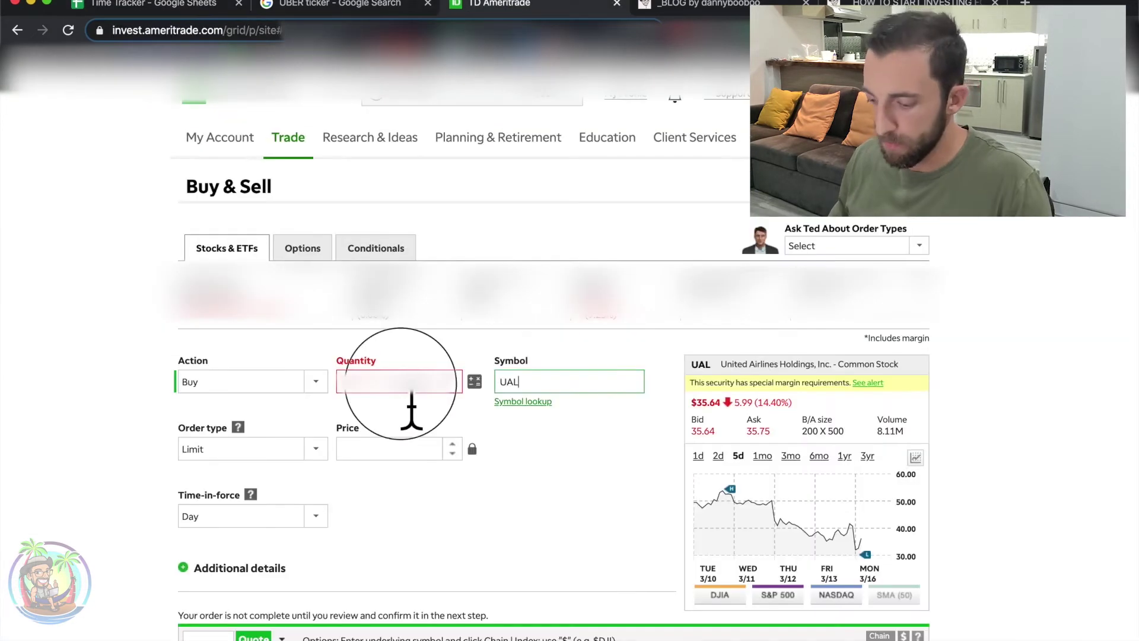
left_click(139, 469)
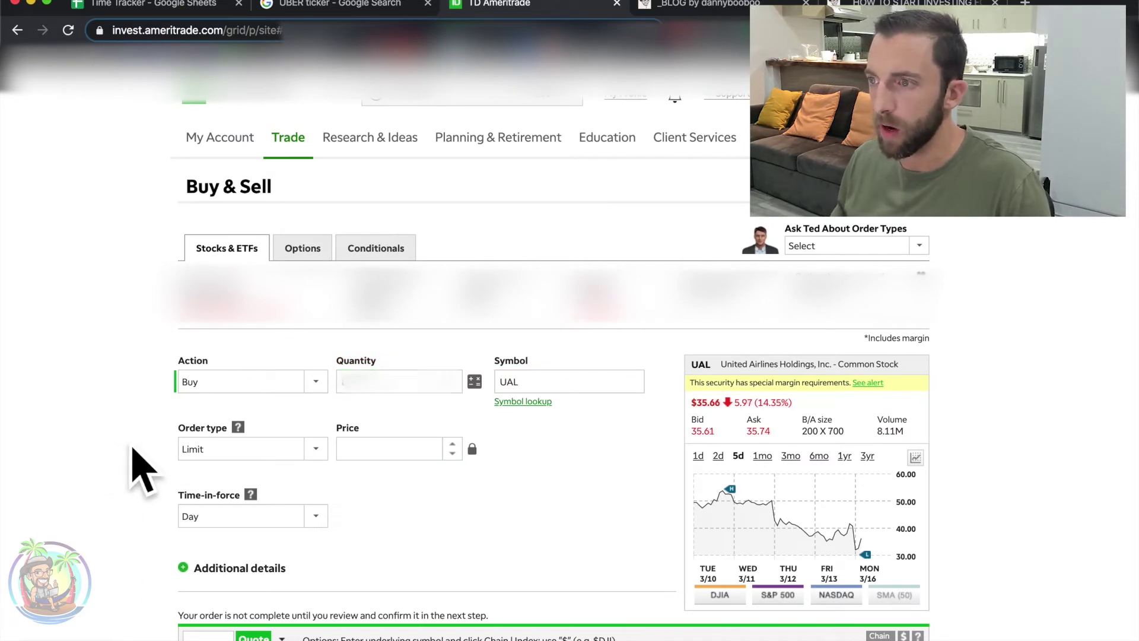
scroll(468, 516, "down", 1)
left_click(472, 416)
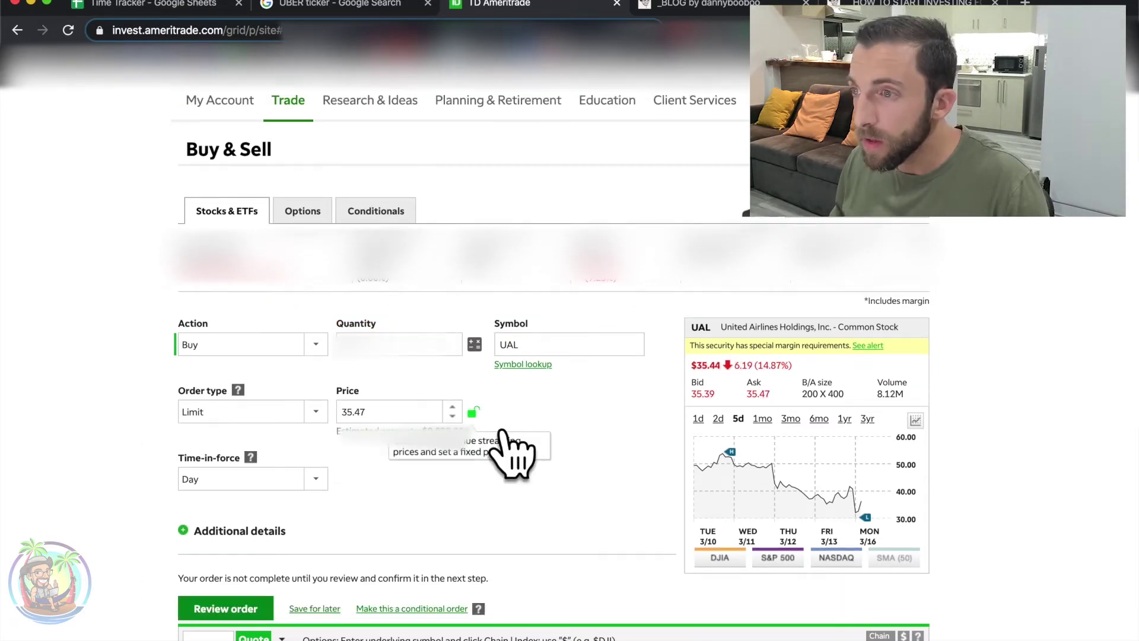
scroll(310, 440, "down", 3)
left_click(254, 544)
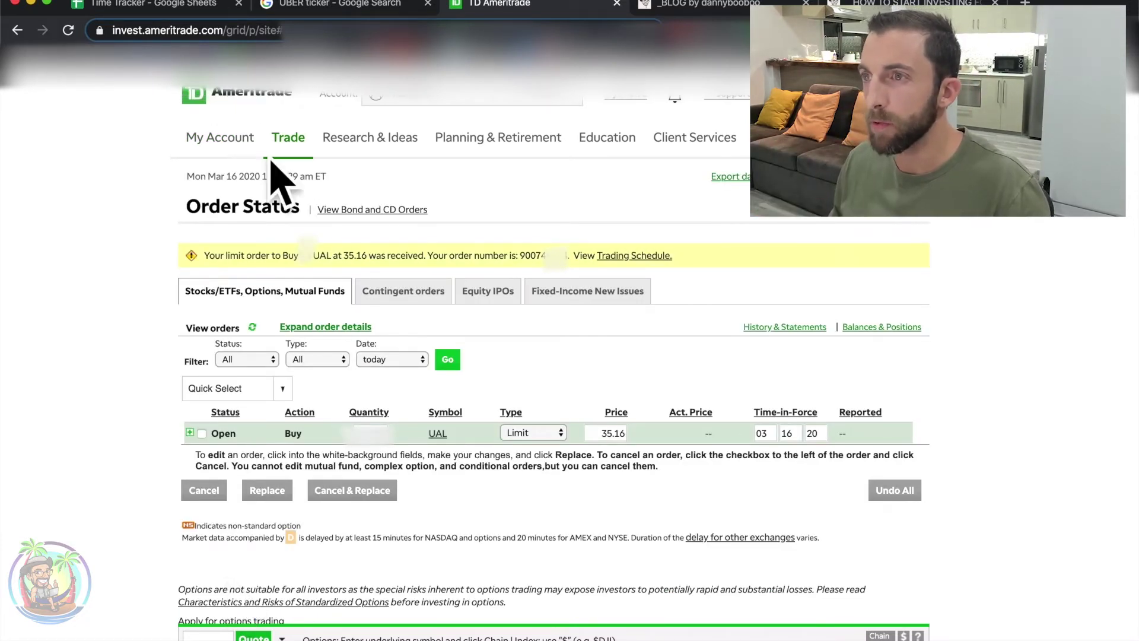
left_click(137, 4)
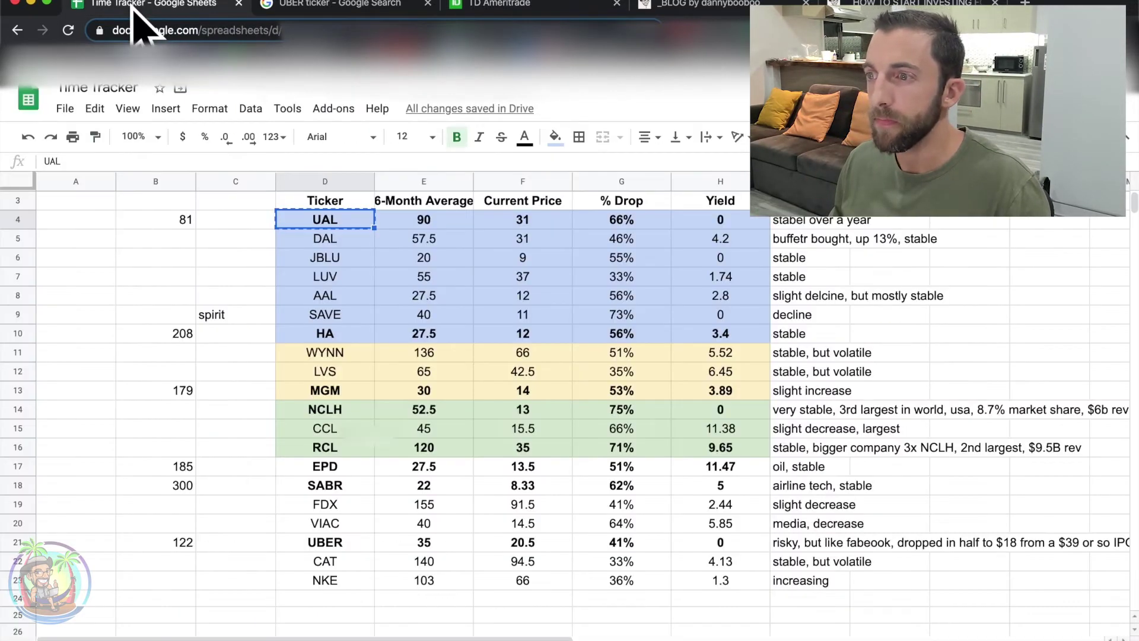
Bring up the HA Day limit buy ticket at 12.49, then select MGM in the tracker
left_click(330, 336)
type("=")
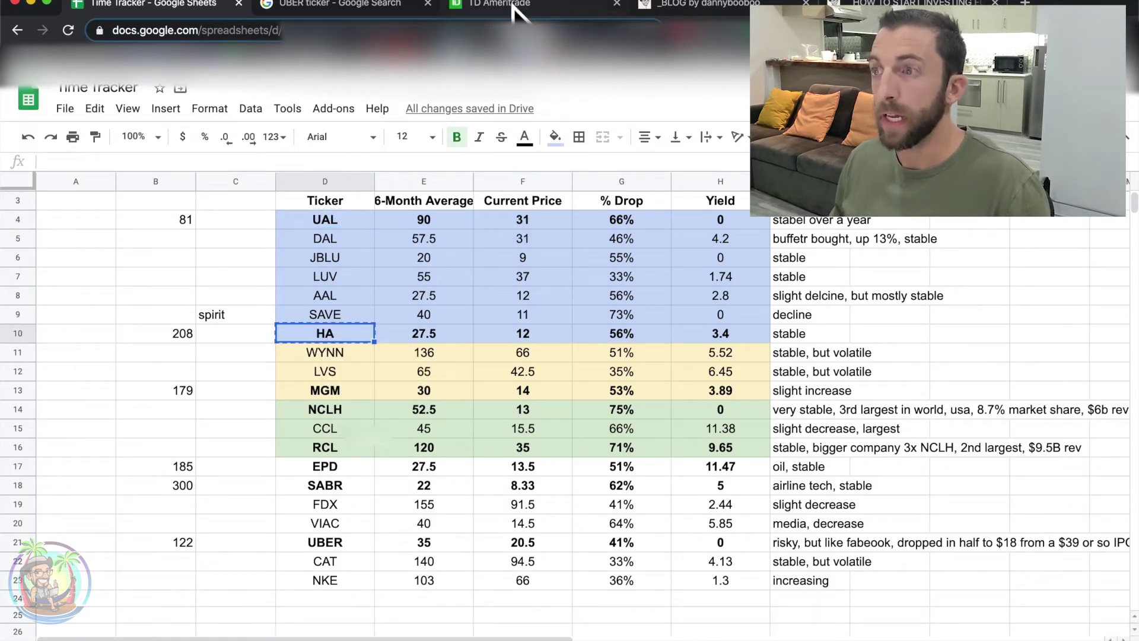
left_click(535, 8)
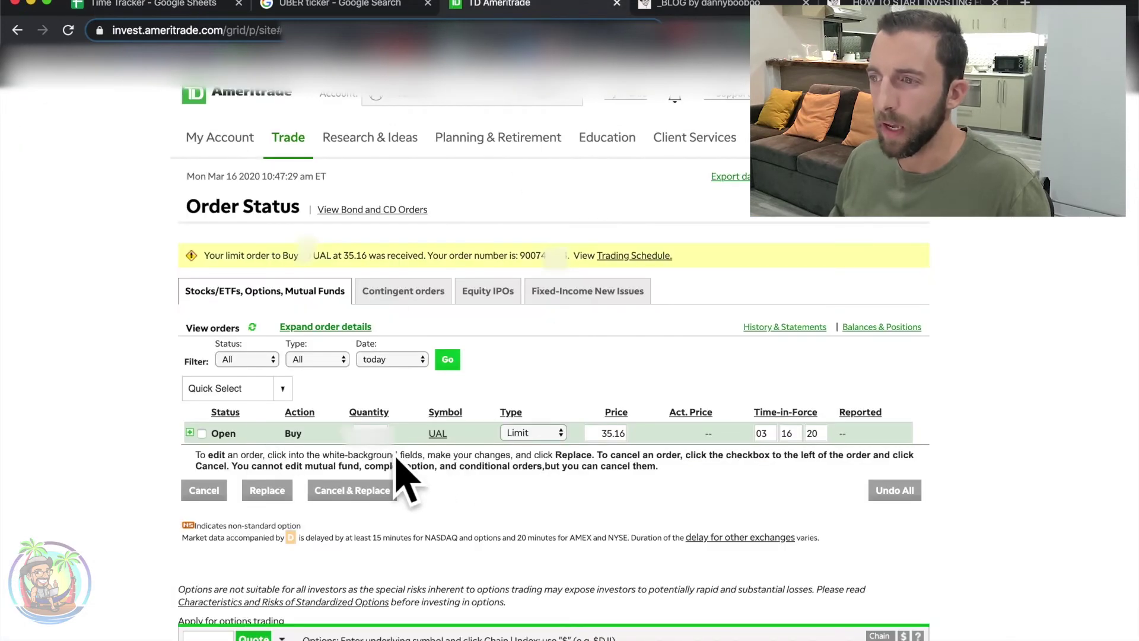
mouse_move(318, 225)
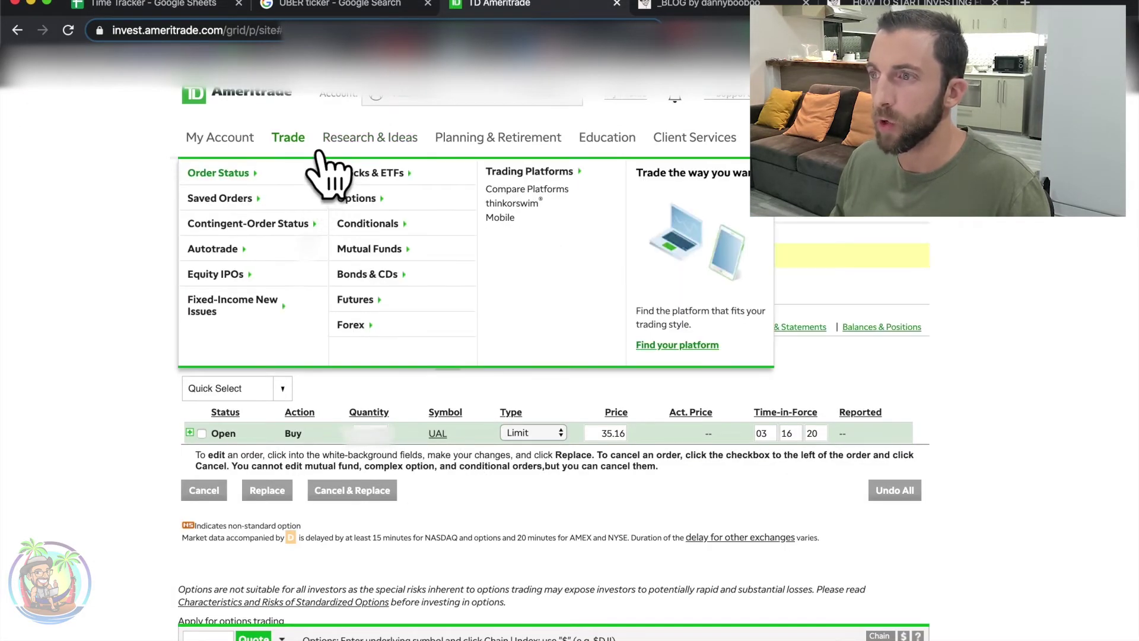
left_click(410, 196)
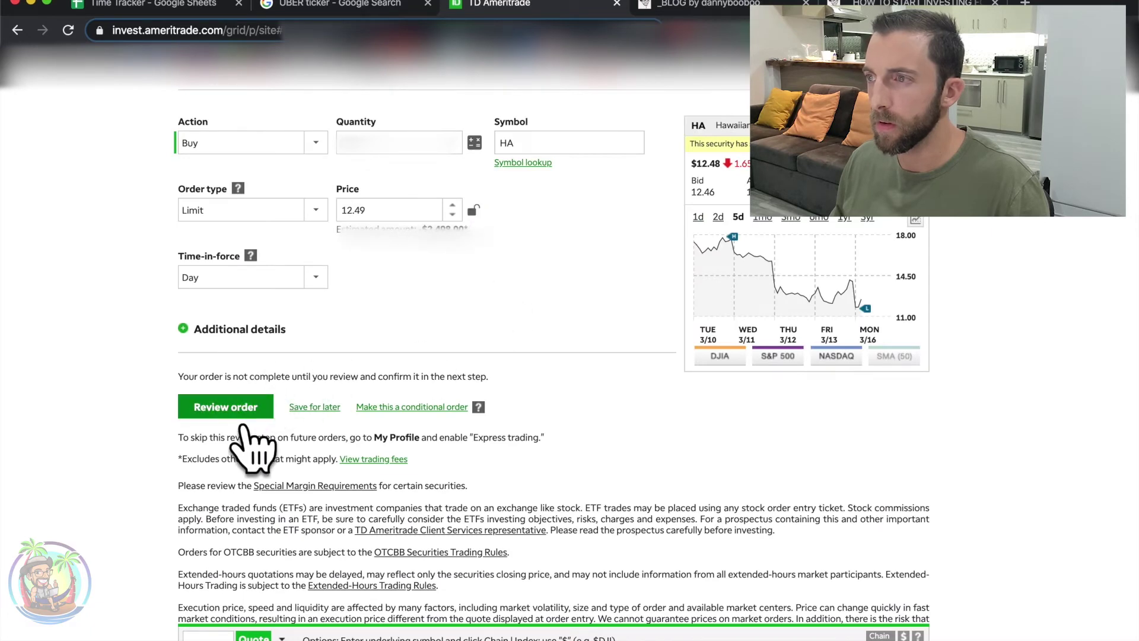
left_click(153, 4)
left_click(321, 397)
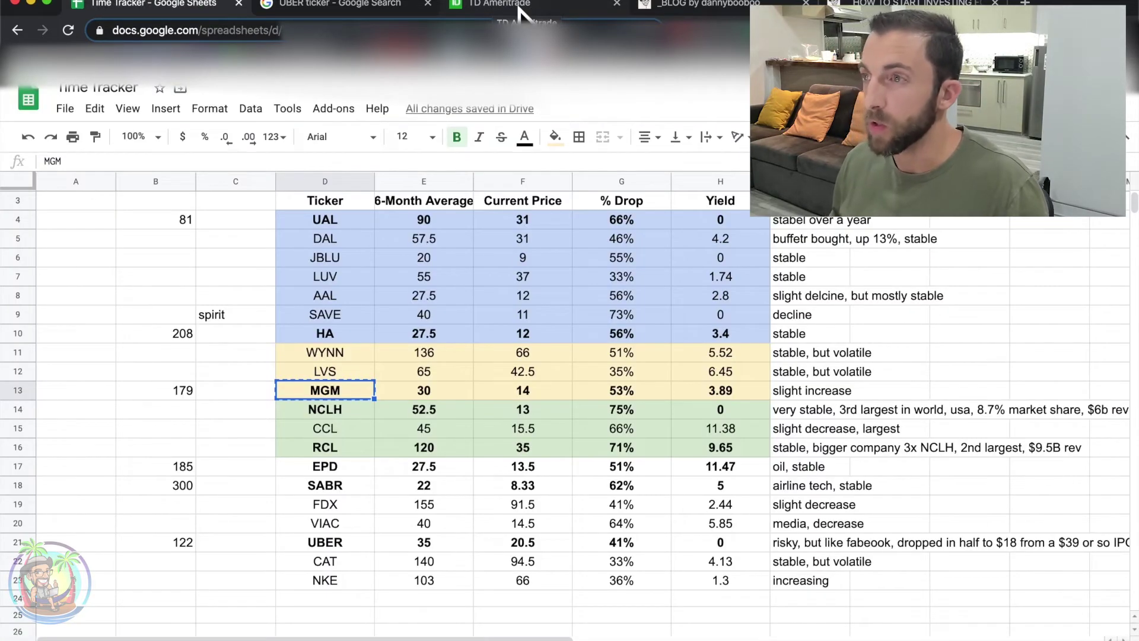
Set up the MGM ticket as a Buy, Limit, Day order priced at 13.04
left_click(504, 7)
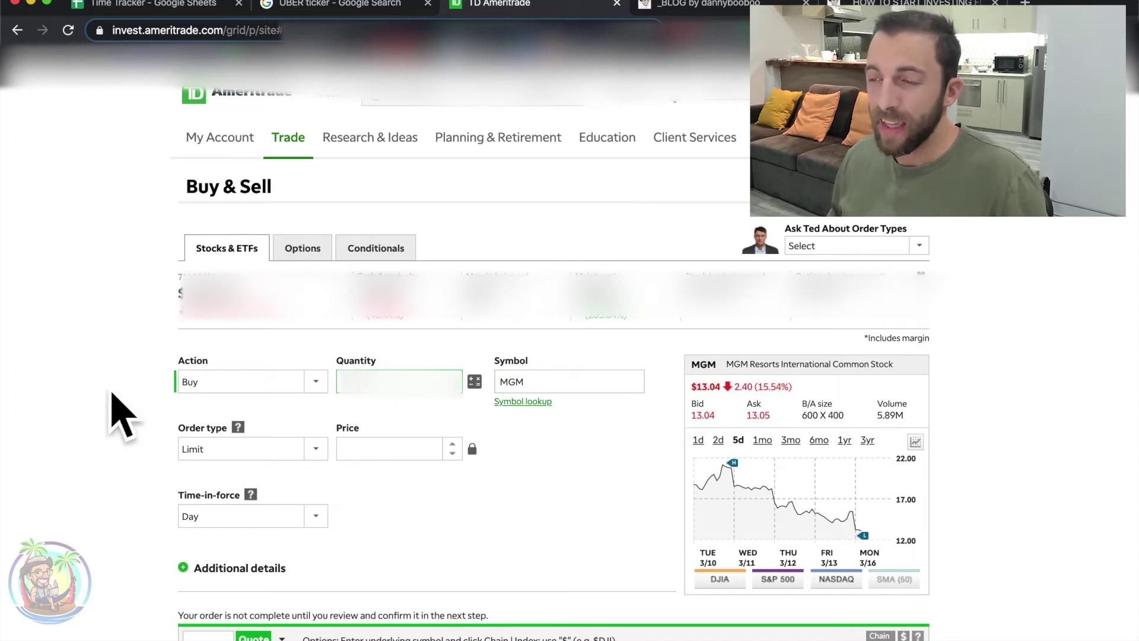
key("shift+Tab")
key("space")
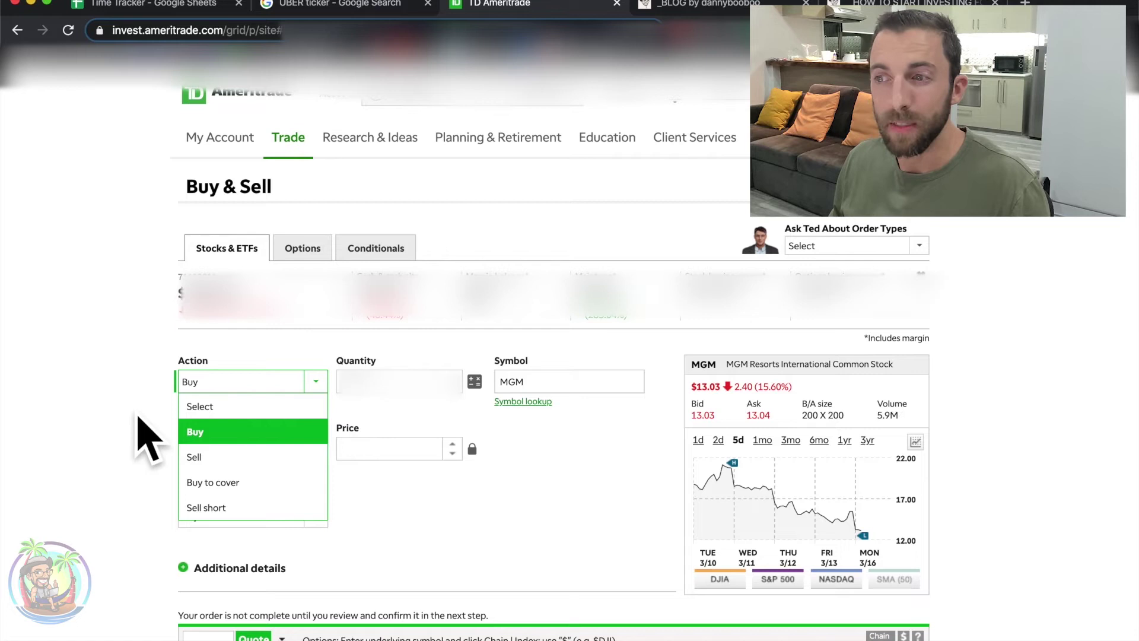
key("Return")
key("Tab")
key("space")
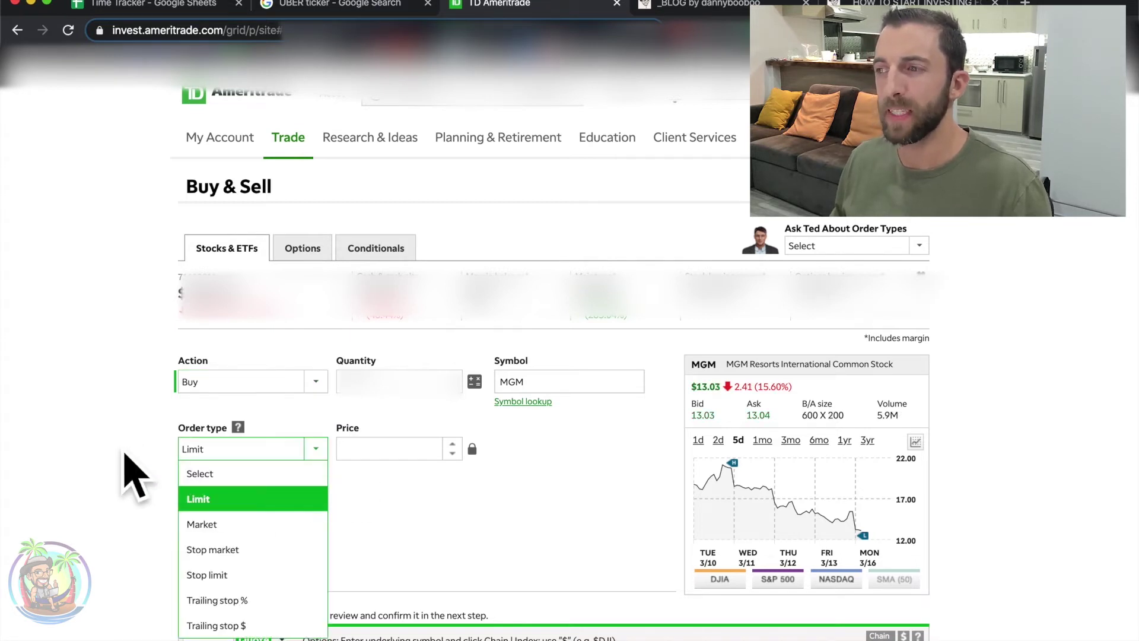
key("Return")
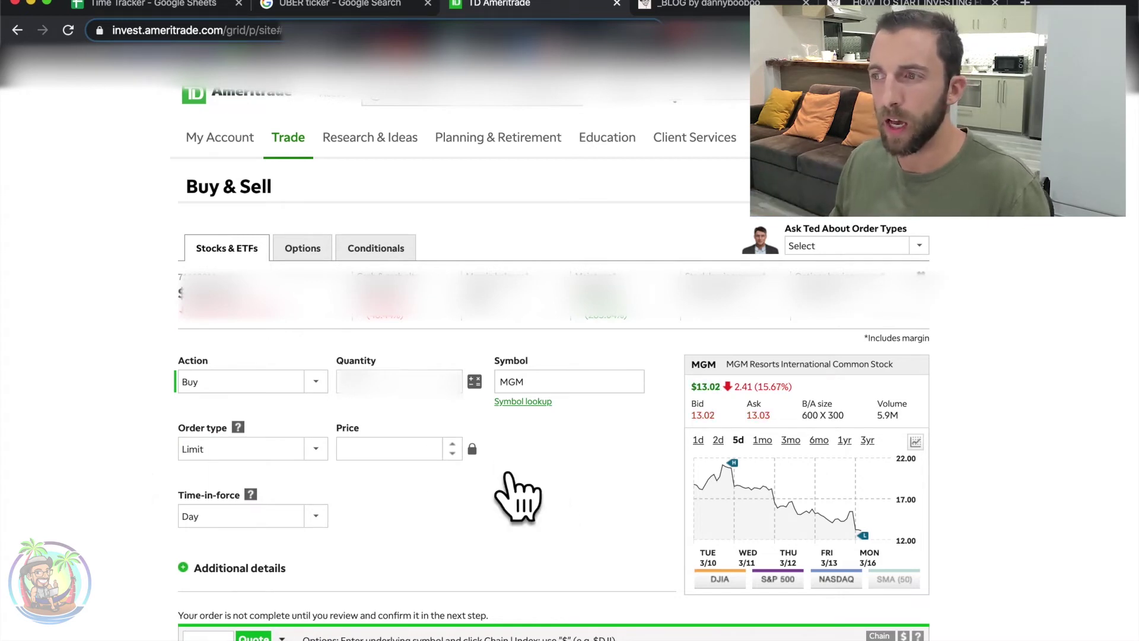
left_click(473, 448)
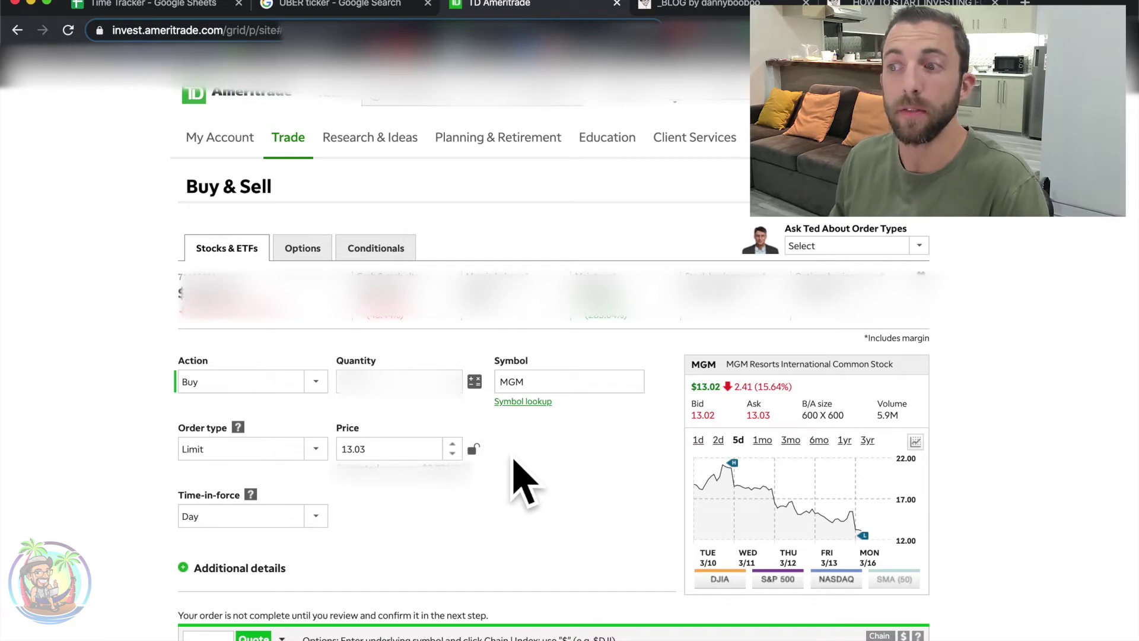
left_click(323, 521)
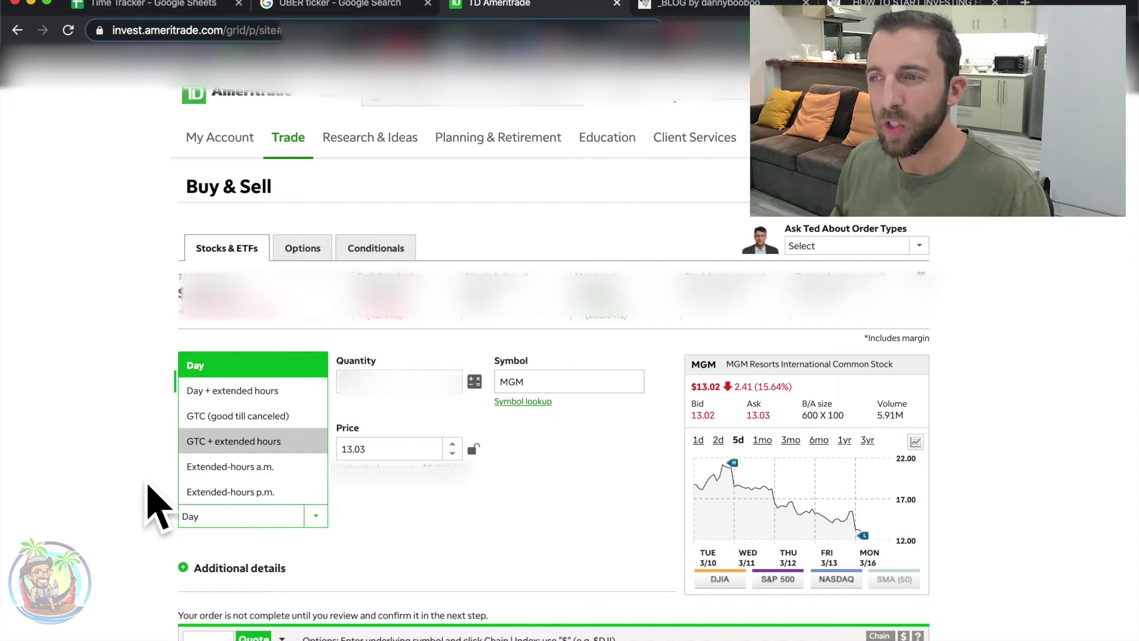
left_click(145, 510)
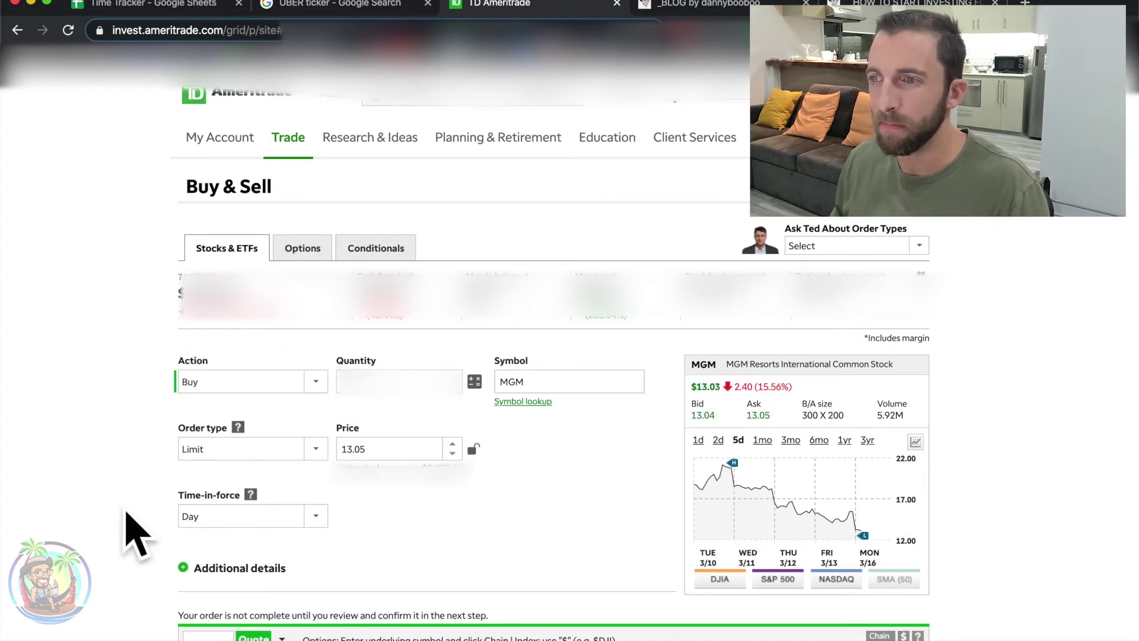
Review and place the MGM limit buy order at 13.04
scroll(151, 569, "down", 3)
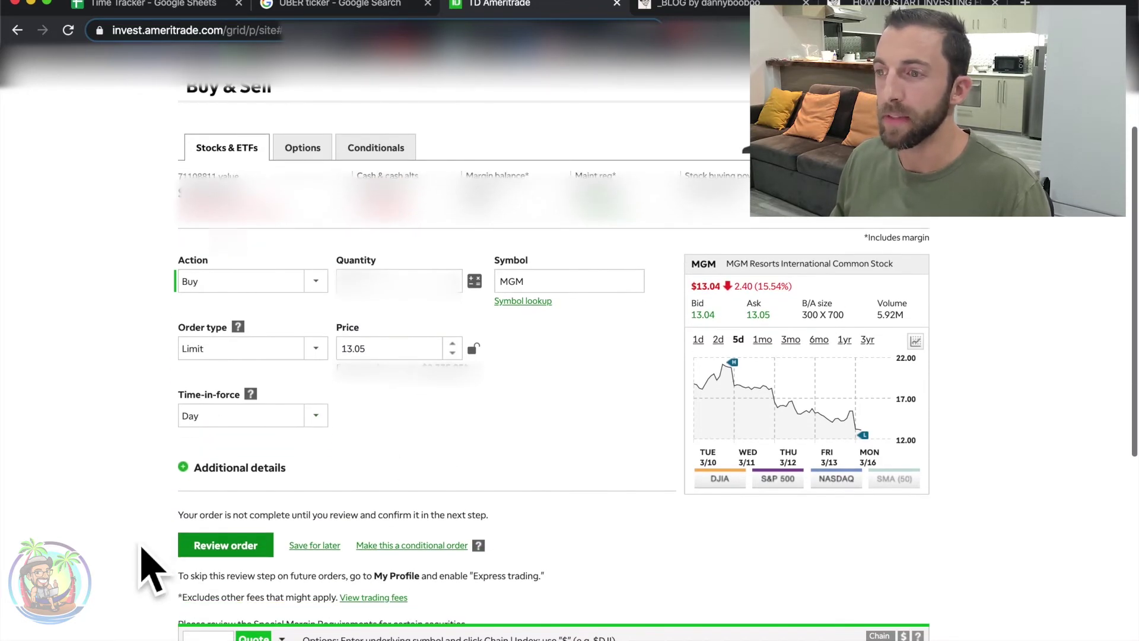
left_click(260, 554)
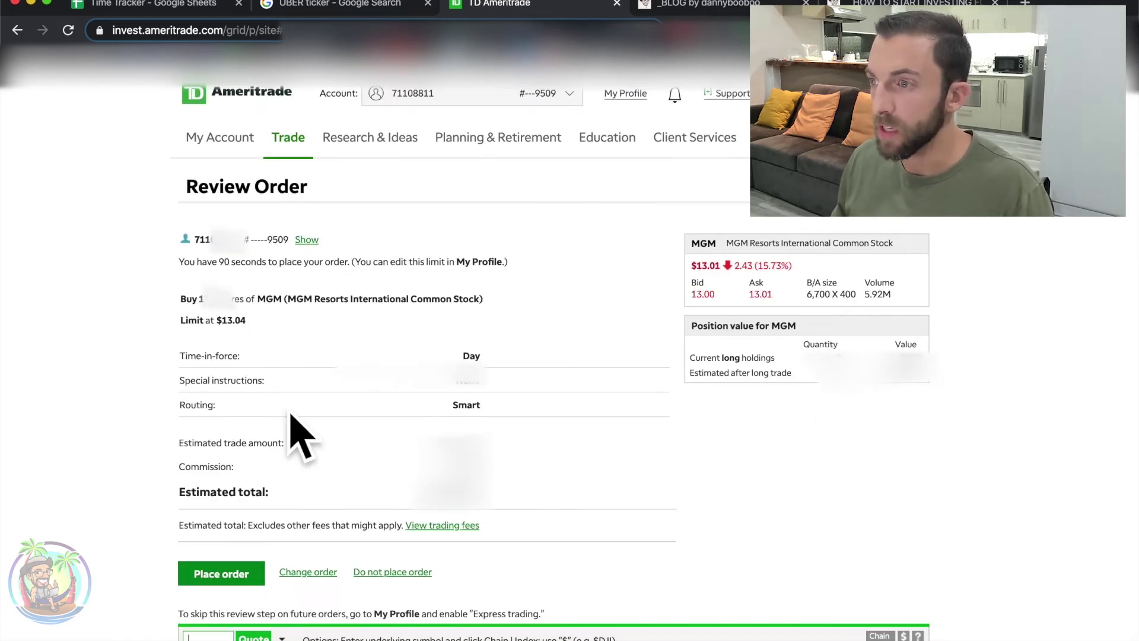
scroll(163, 483, "down", 5)
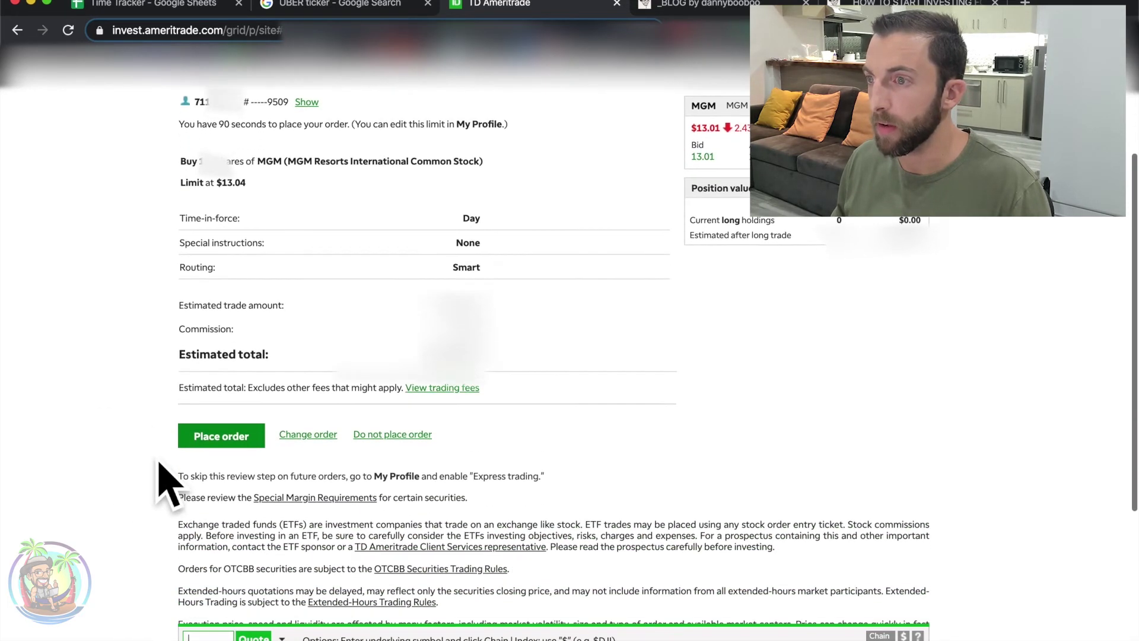
left_click(257, 326)
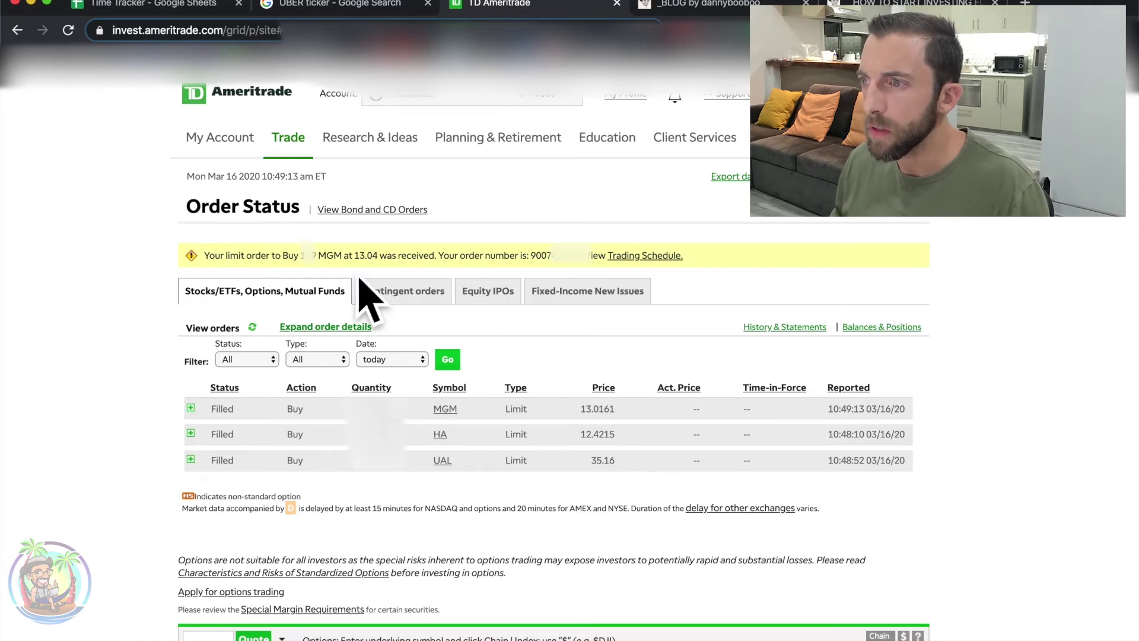
key("super+1")
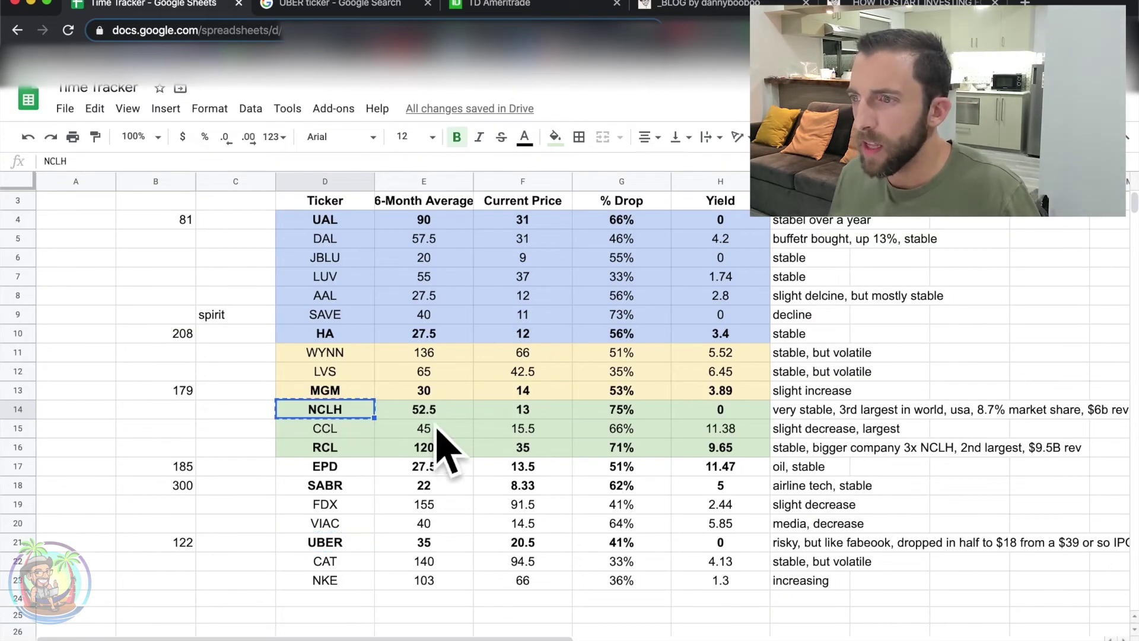
left_click(343, 16)
Search Google for NCLH in place of UBER, quoted at 12.32 USD
double_click(169, 107)
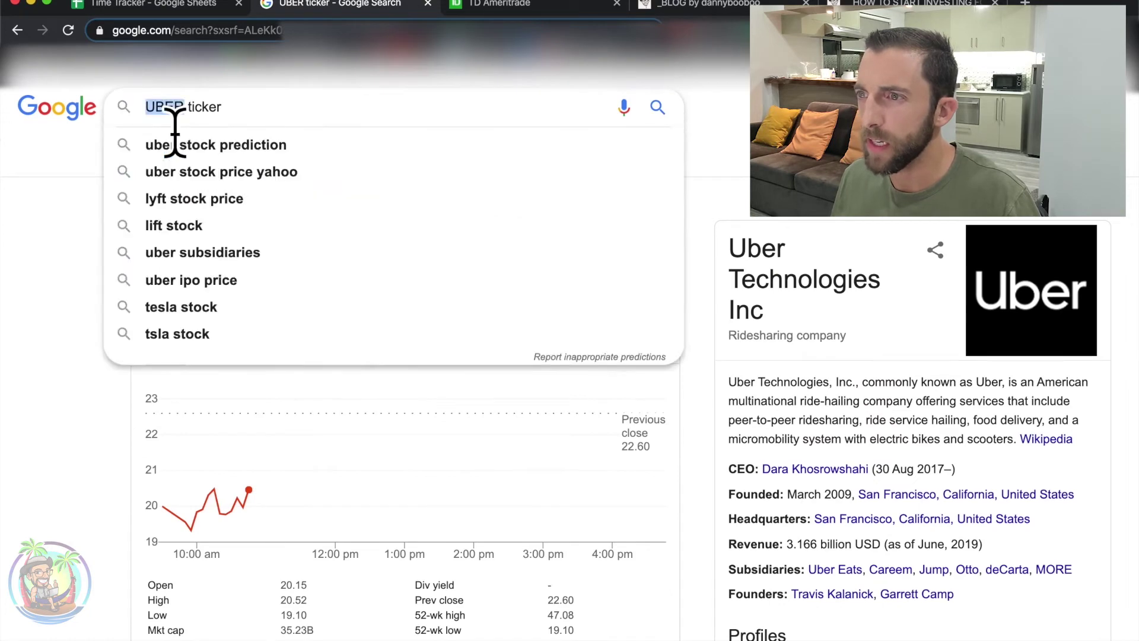
type("NCLH")
key("Return")
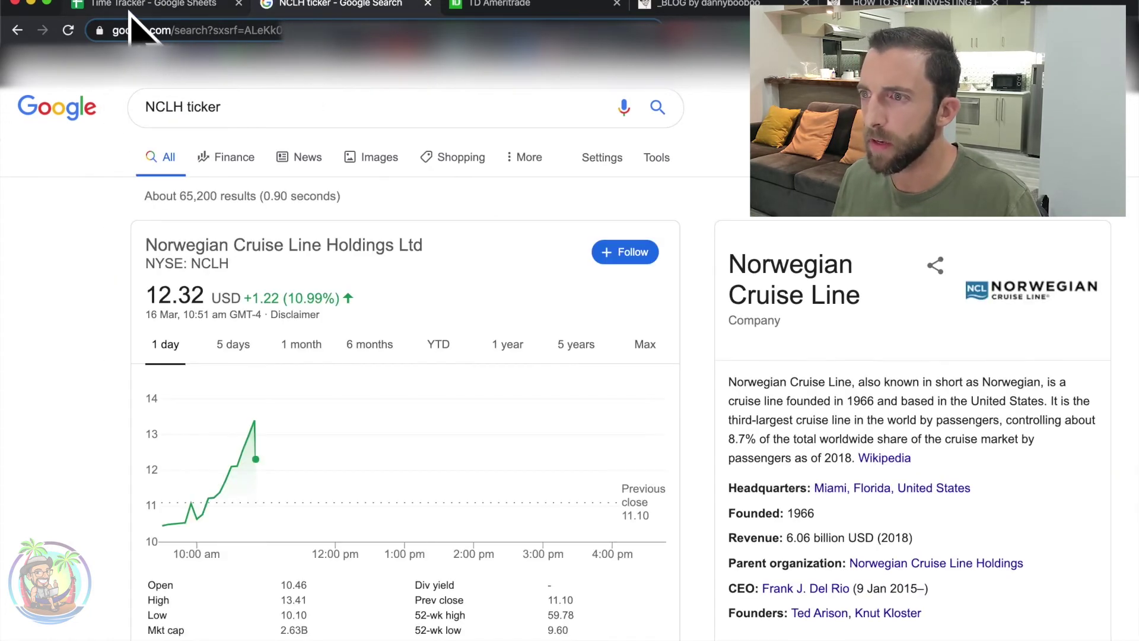
left_click(130, 12)
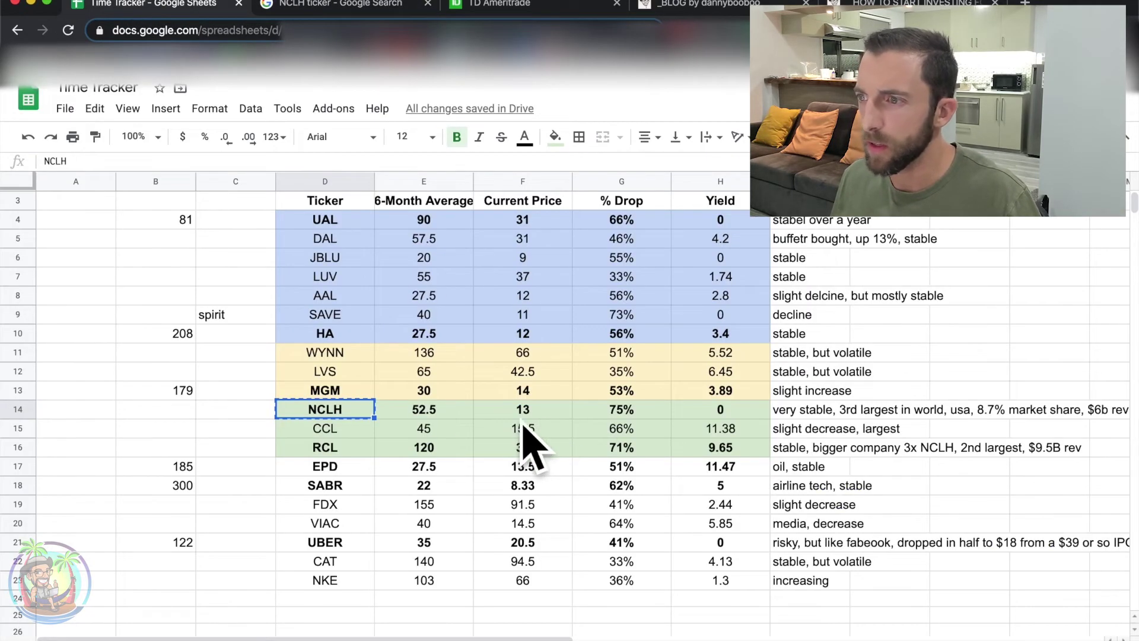
Copy RCL from the tracker and search Google for its current price
left_click(333, 451)
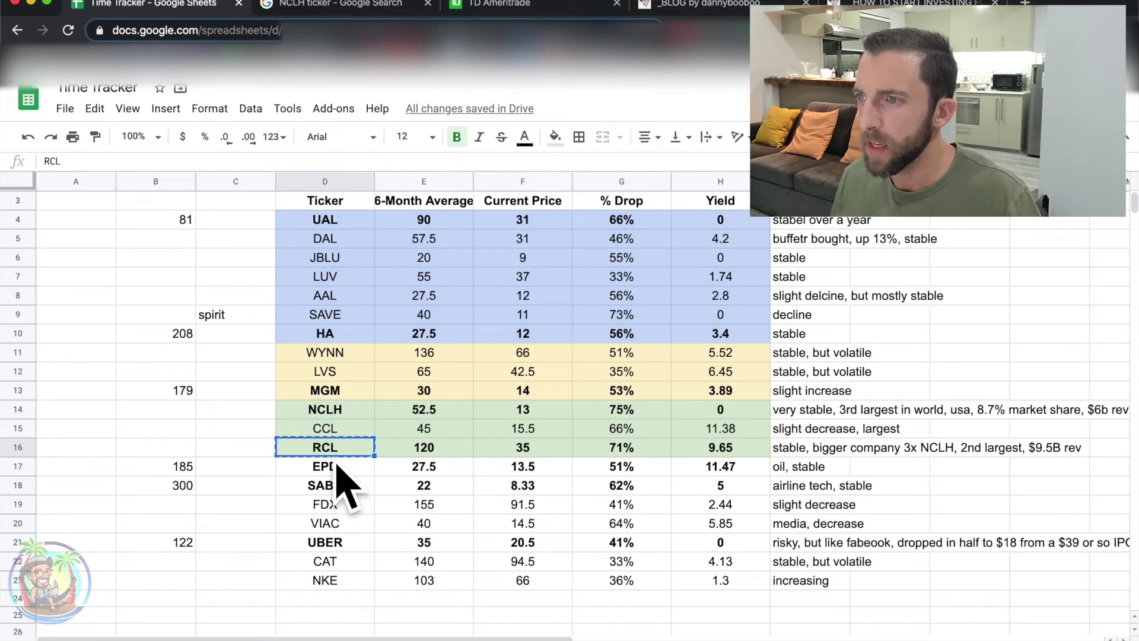
left_click(333, 7)
double_click(160, 107)
type("RCL")
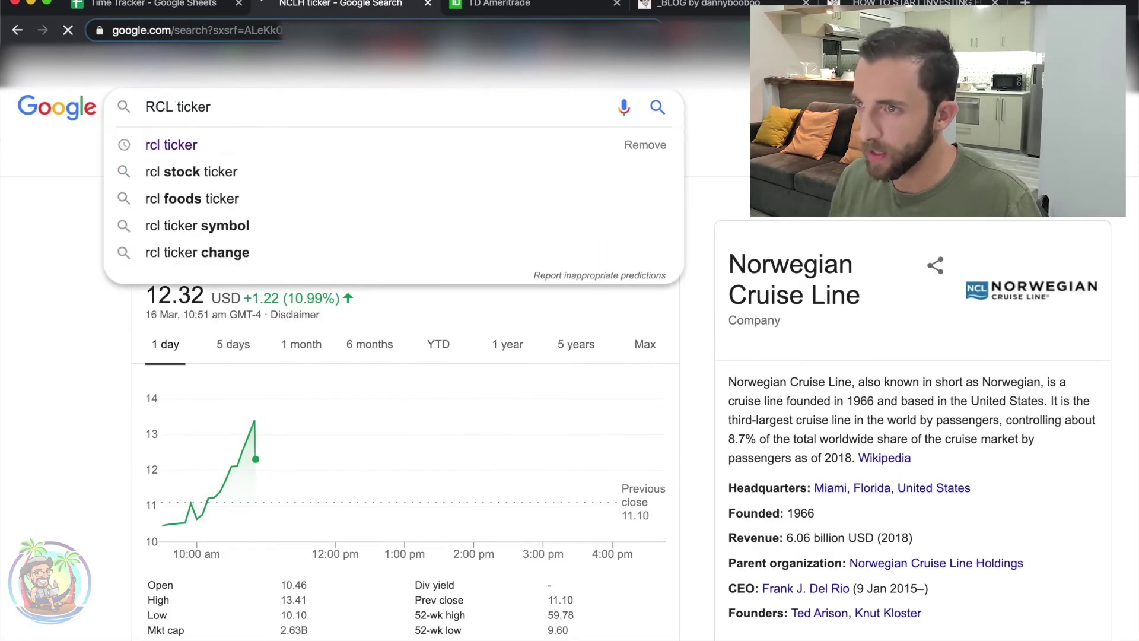
key("Return")
left_click(155, 9)
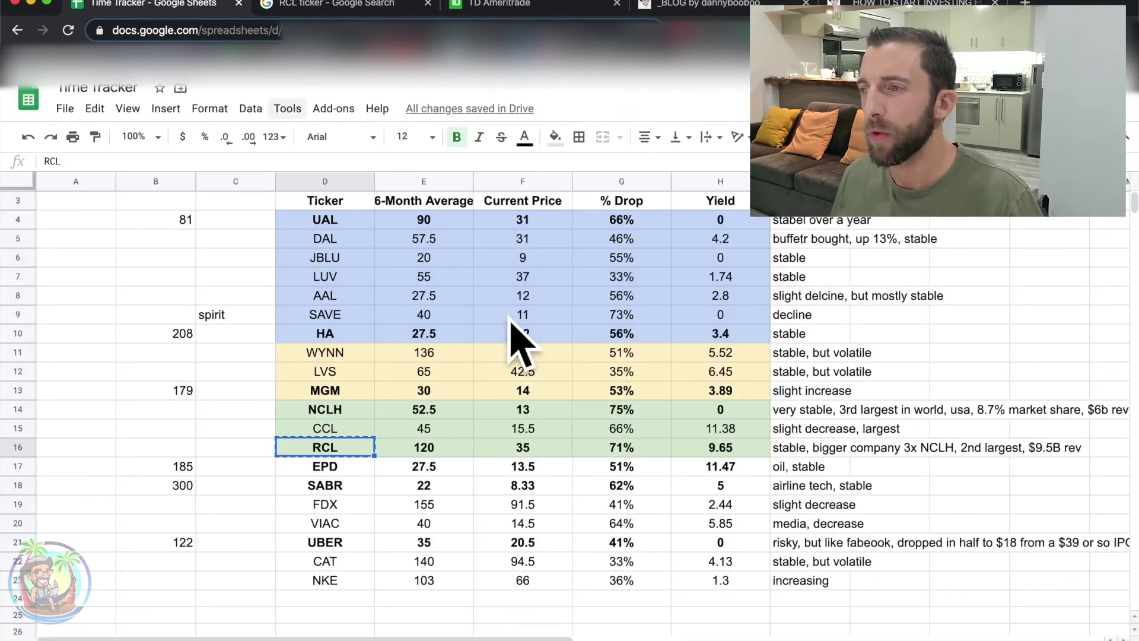
Update RCL's current price in the tracker to 33
left_click(537, 452)
type("33")
key("Tab")
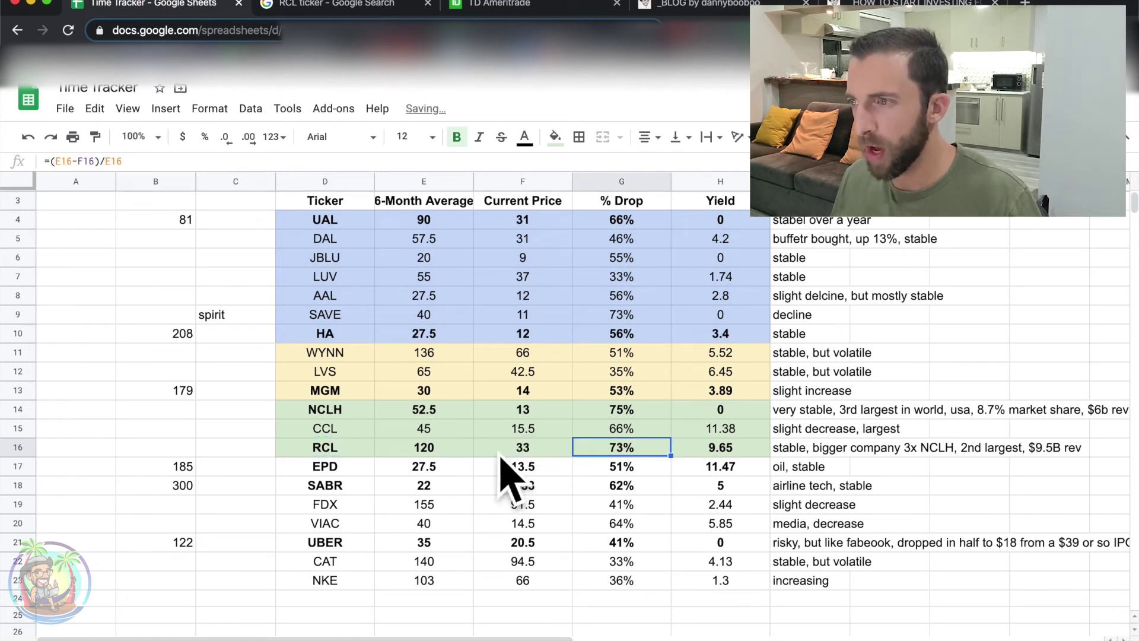
Copy the RCL ticker from cell D16 of the stock tracker
left_click_drag(339, 415, 734, 415)
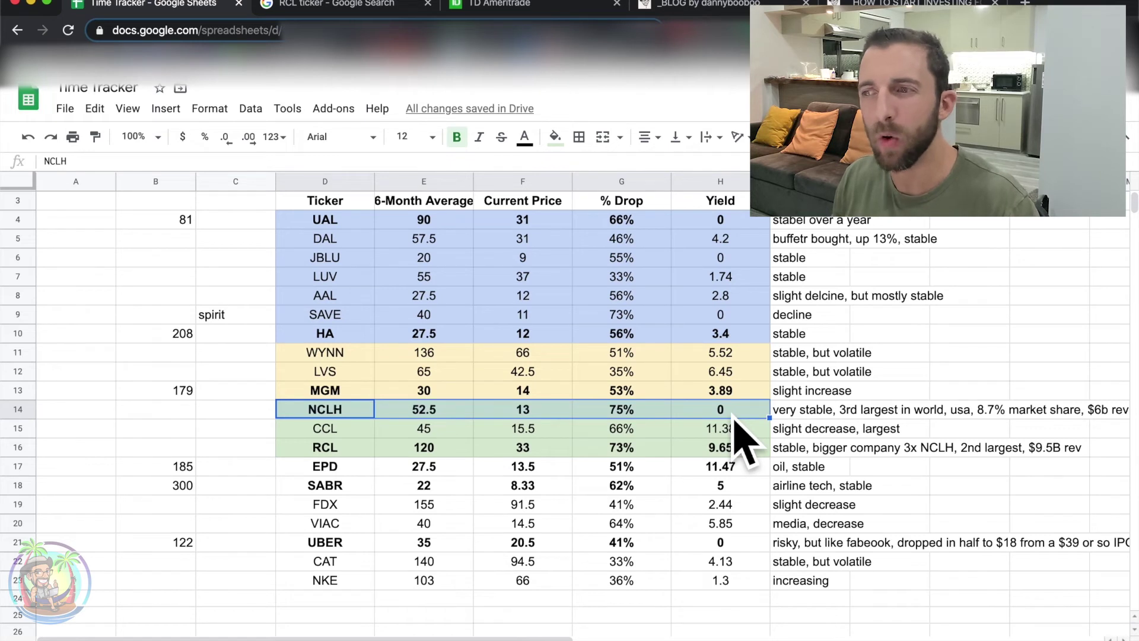
left_click(343, 455)
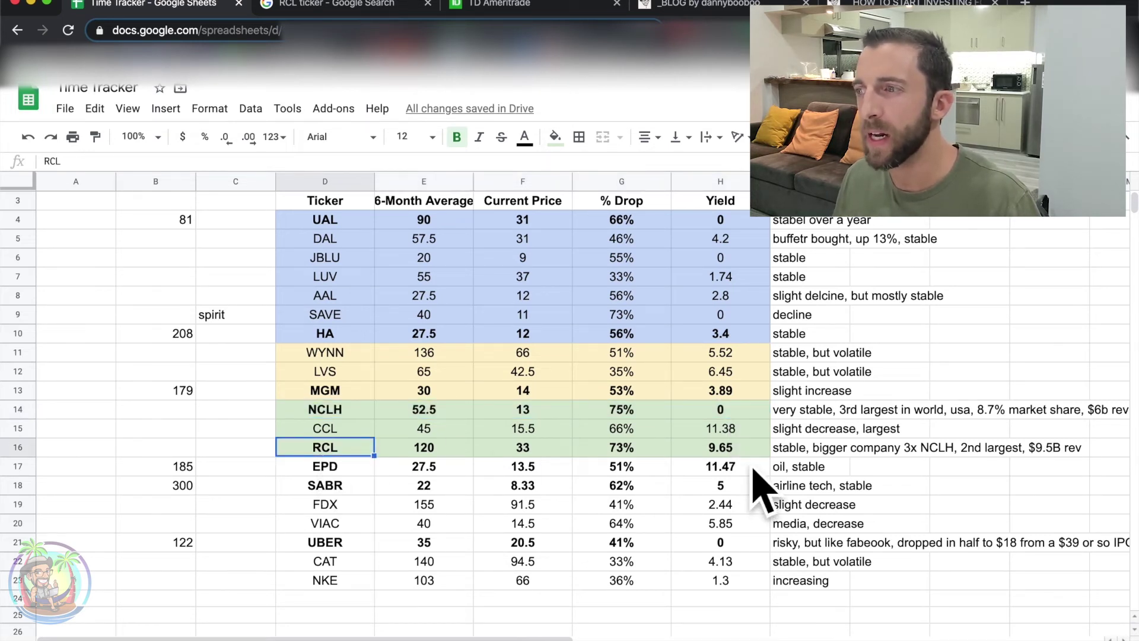
left_click(741, 455)
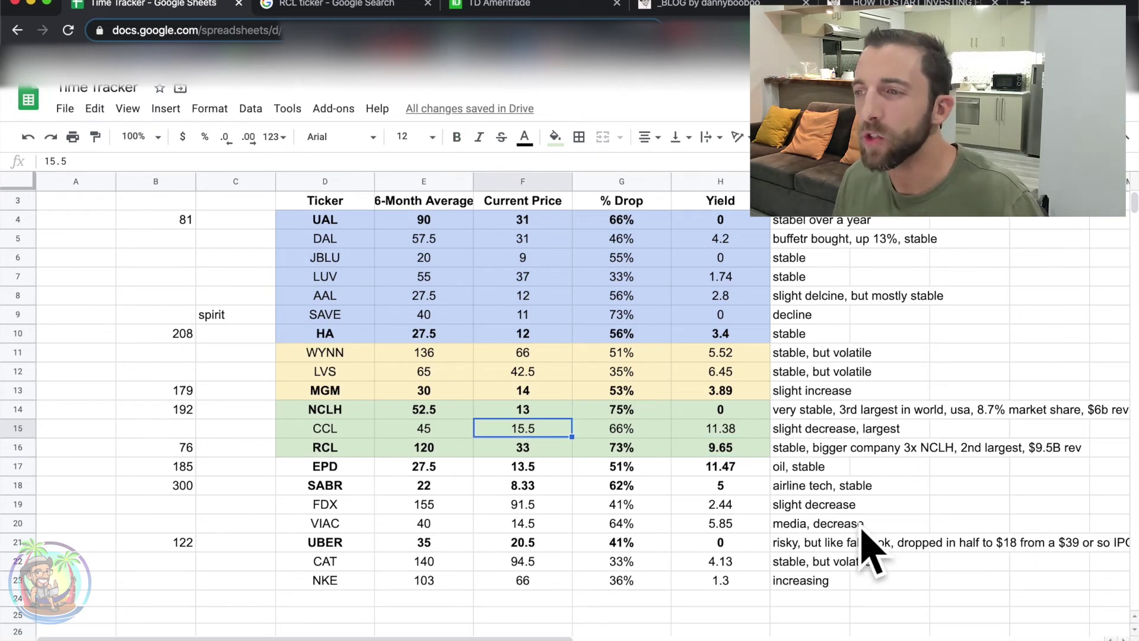
left_click(325, 452)
key("ctrl+c")
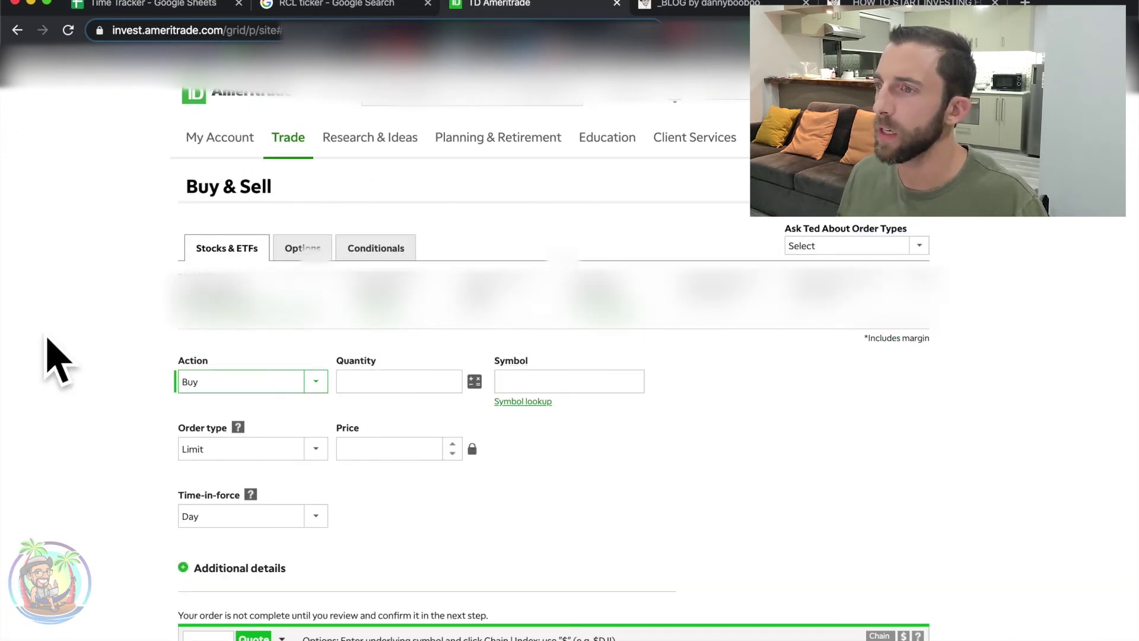
Place a day limit buy order for RCL at 33.14 in TD Ameritrade
left_click(593, 384)
key("ctrl+v")
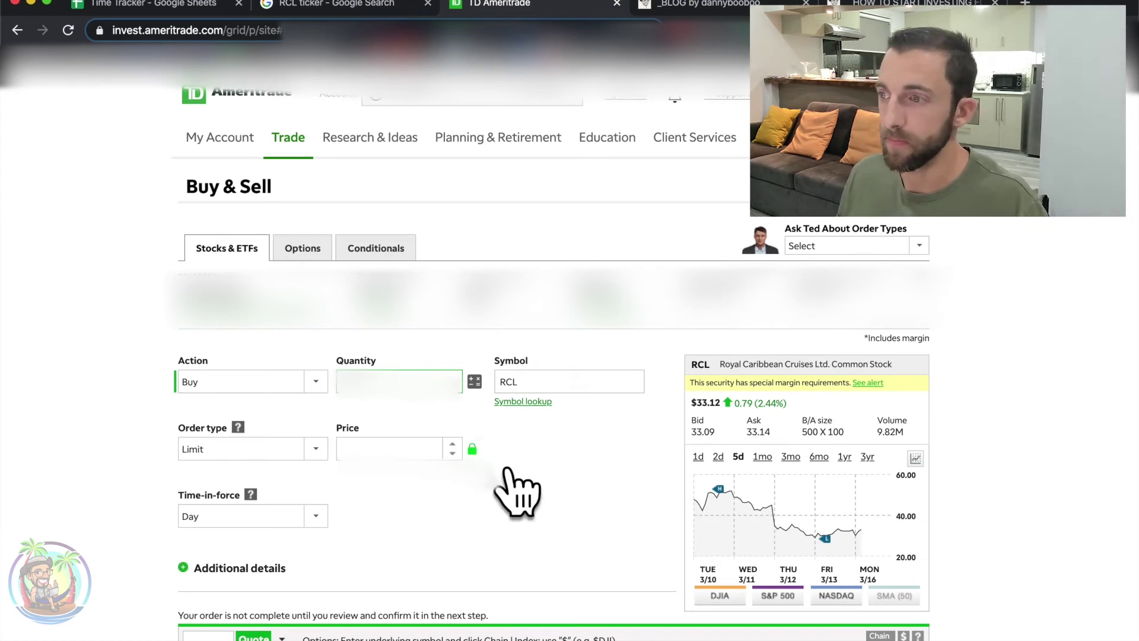
scroll(83, 522, "down", 5)
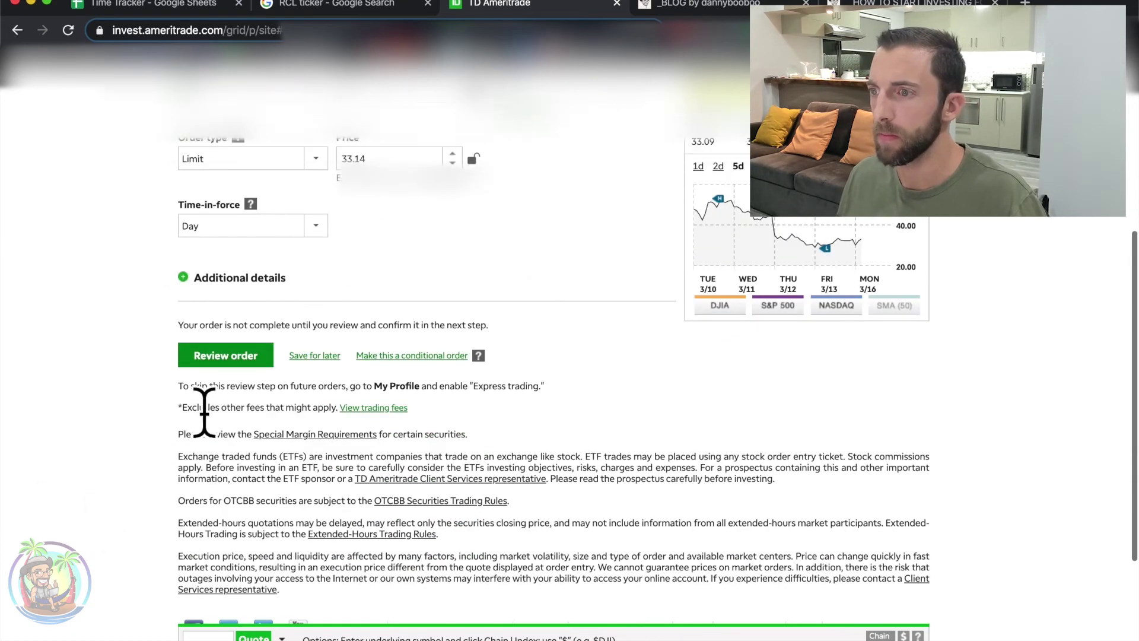
left_click(224, 354)
left_click(253, 579)
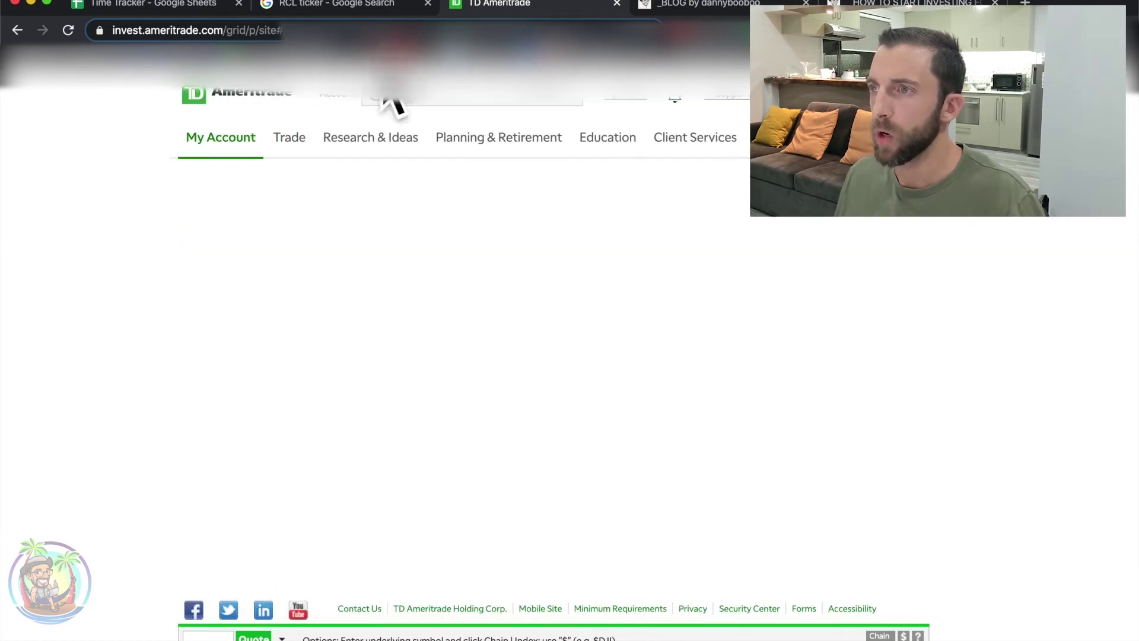
Check the NCLH row in the tracker, then confirm the RCL order in Order Status
left_click(181, 10)
left_click(343, 416)
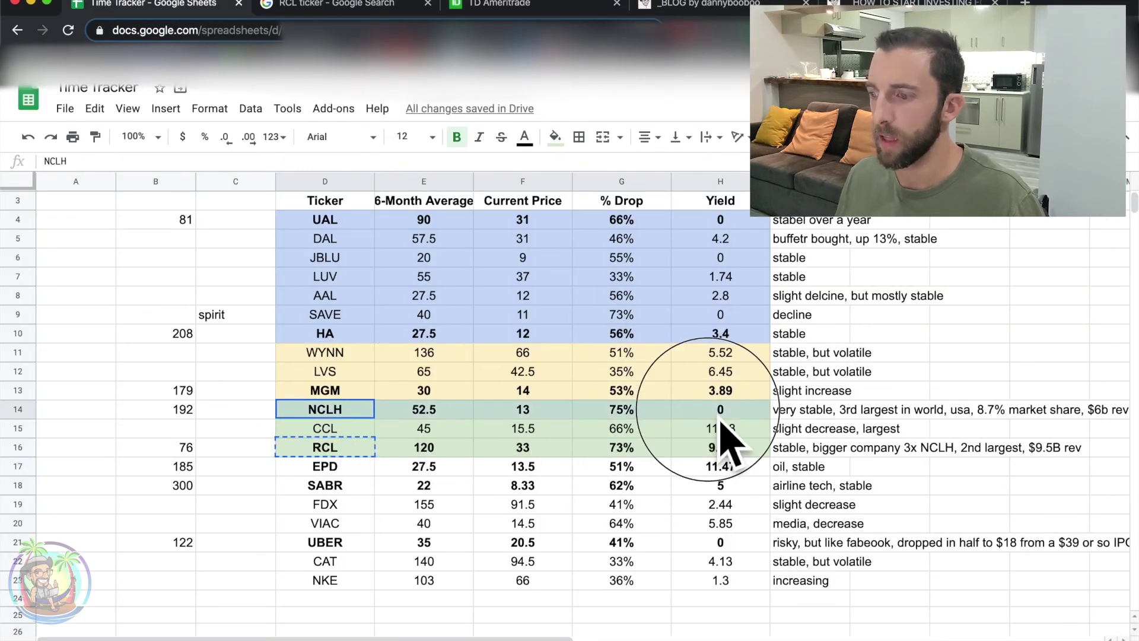
key("super+3")
scroll(189, 238, "down", 1)
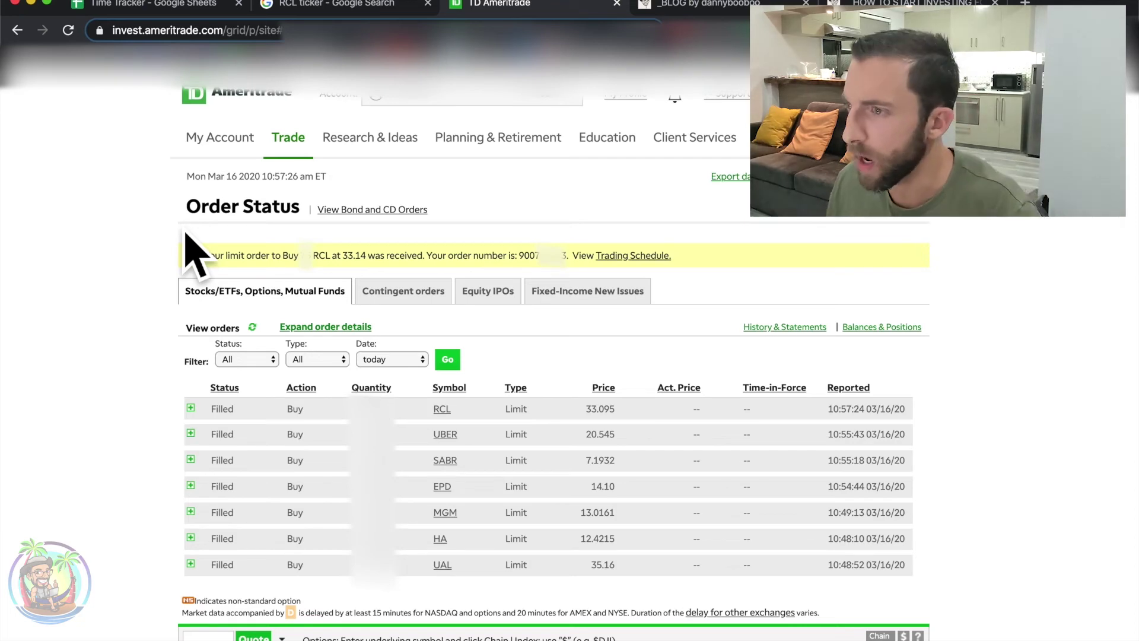
Open My Account Overview positions to see the new RCL holding at 33.04
mouse_move(249, 151)
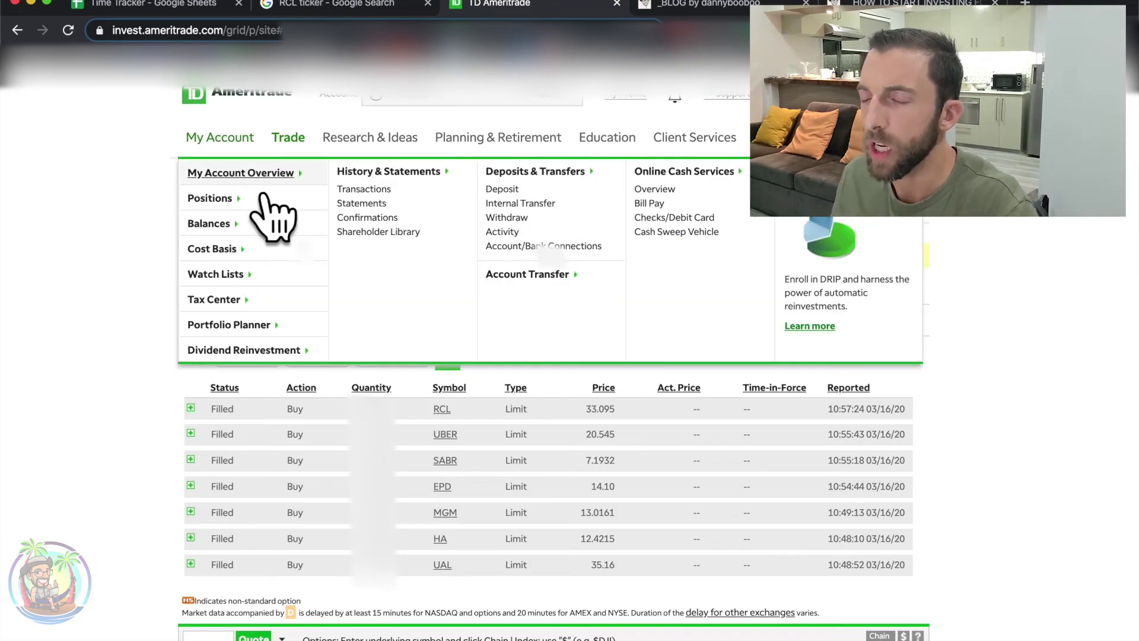
left_click(263, 197)
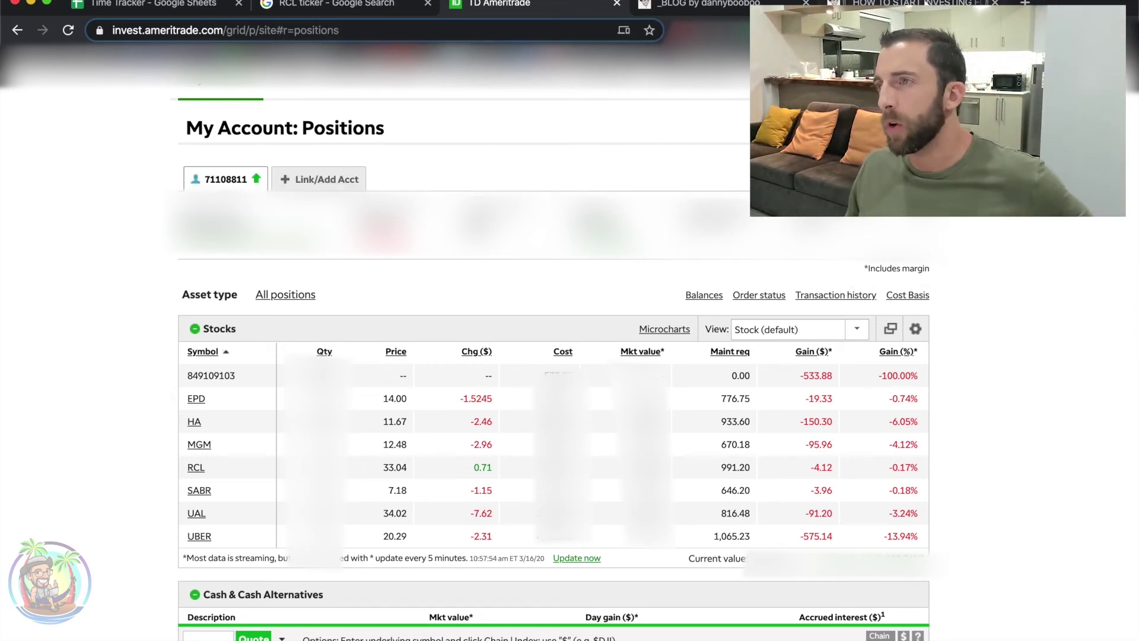
left_click(909, 4)
Browse the Self Improvement posts on dannybooboo.com down to writing a non-fiction book
left_click(736, 11)
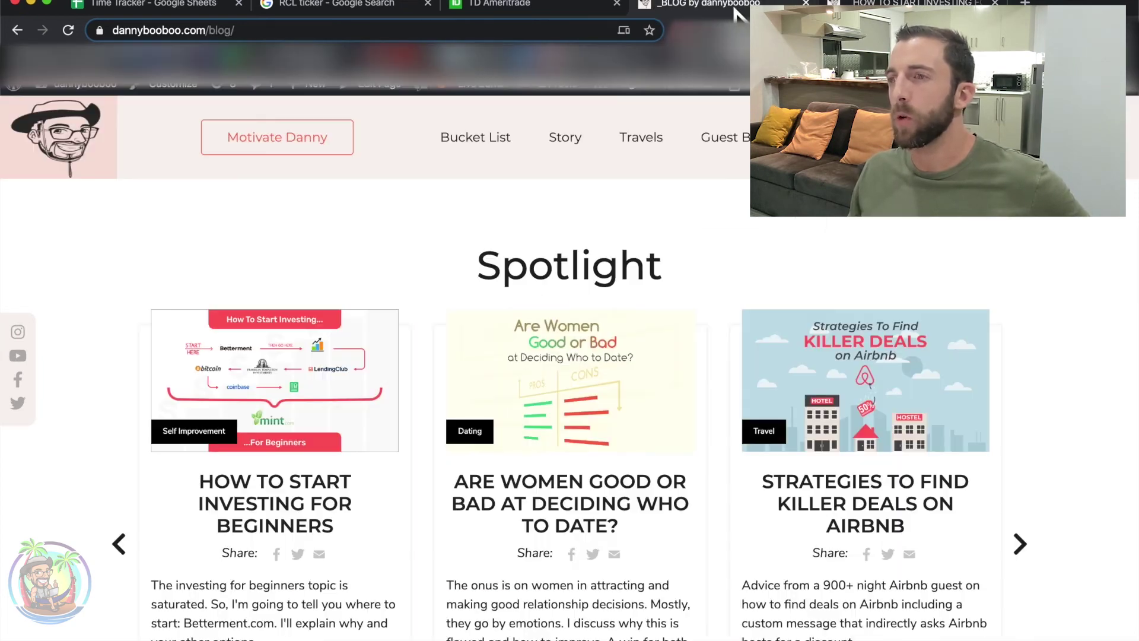
scroll(439, 237, "down", 10)
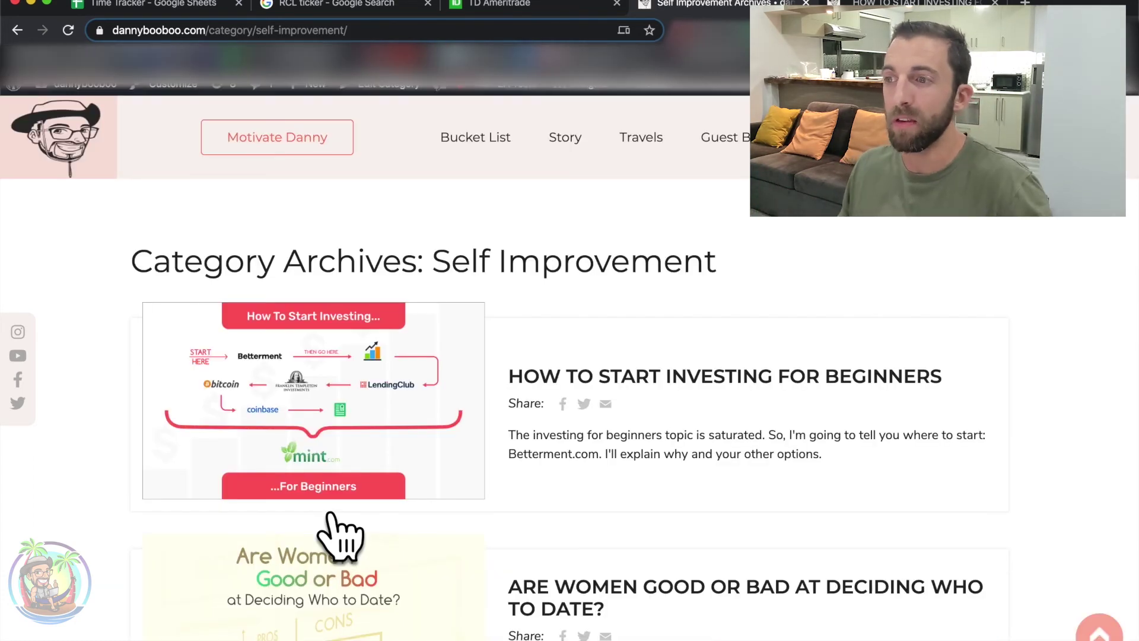
scroll(341, 534, "down", 8)
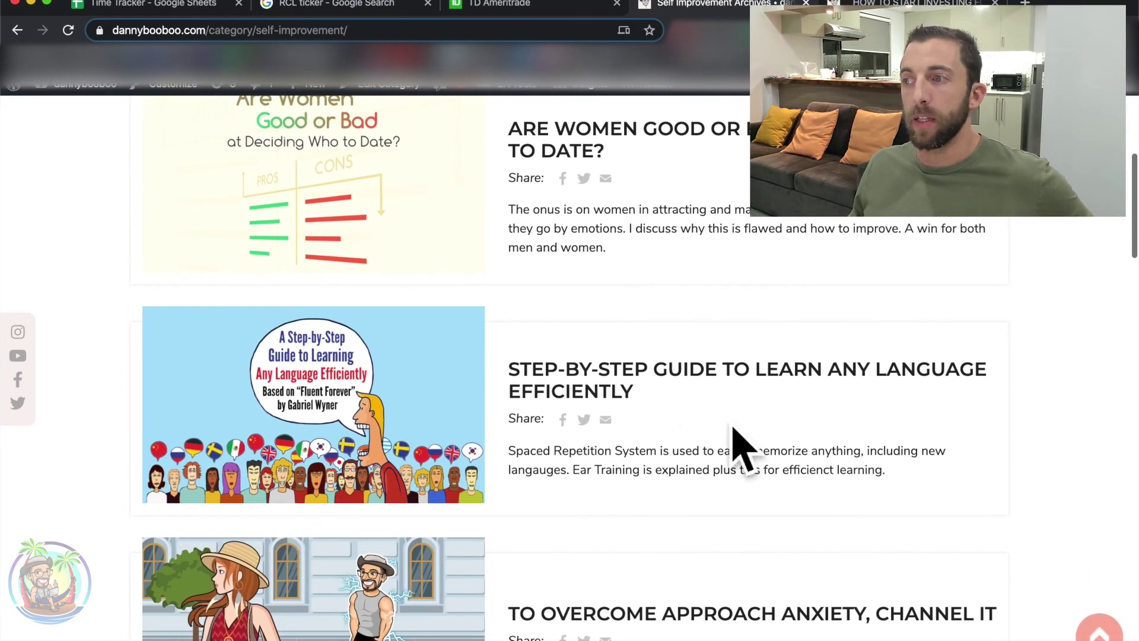
scroll(692, 407, "down", 4)
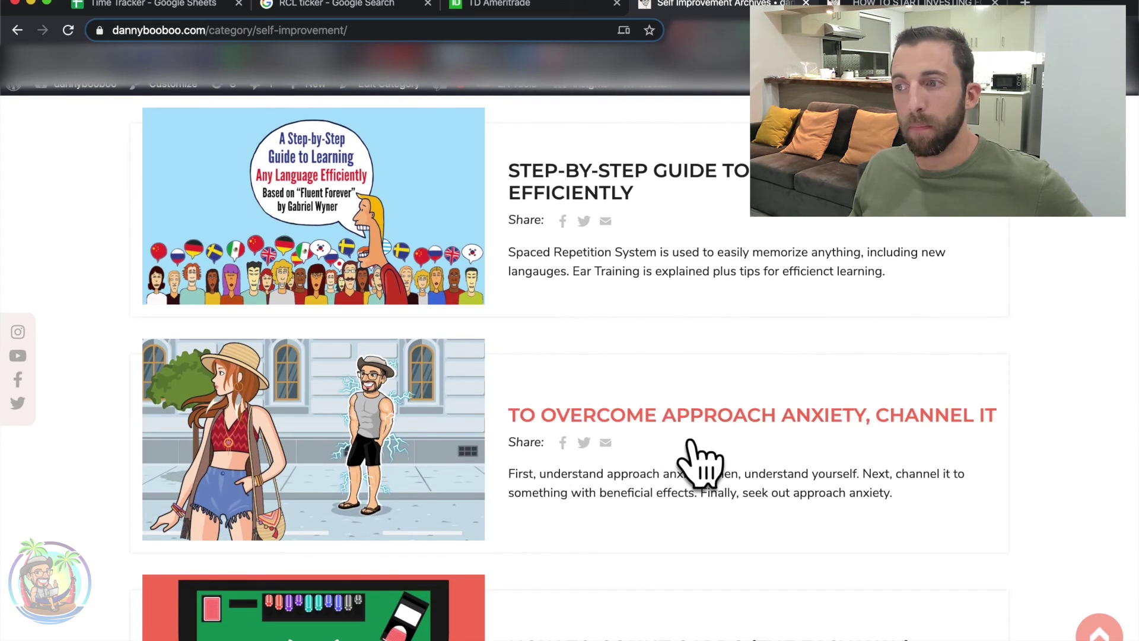
scroll(682, 457, "down", 5)
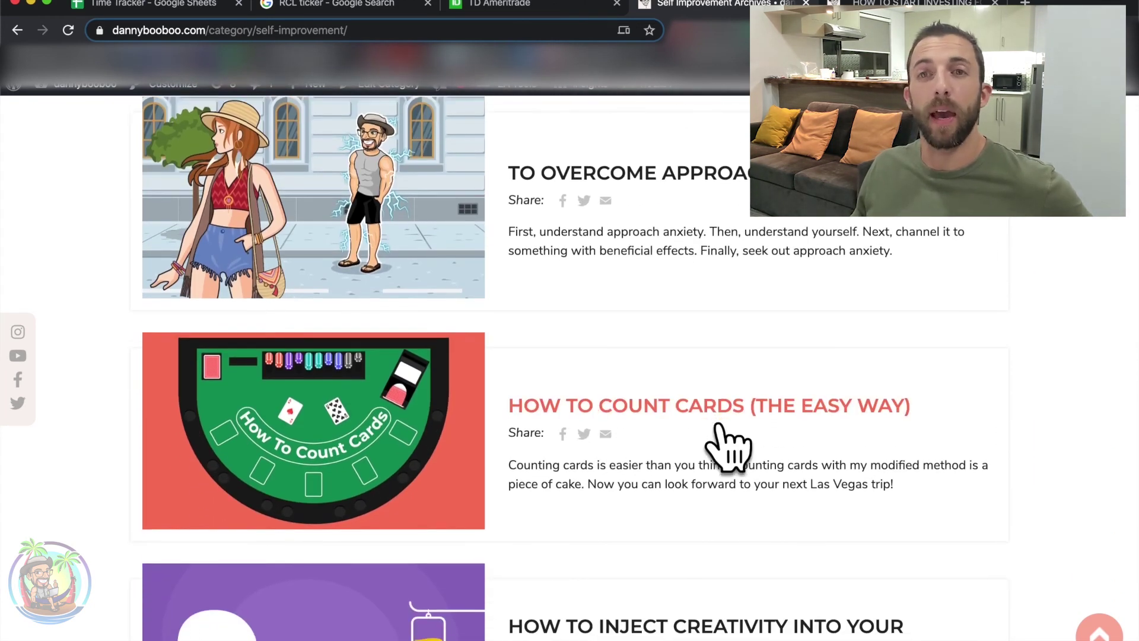
scroll(712, 439, "down", 3)
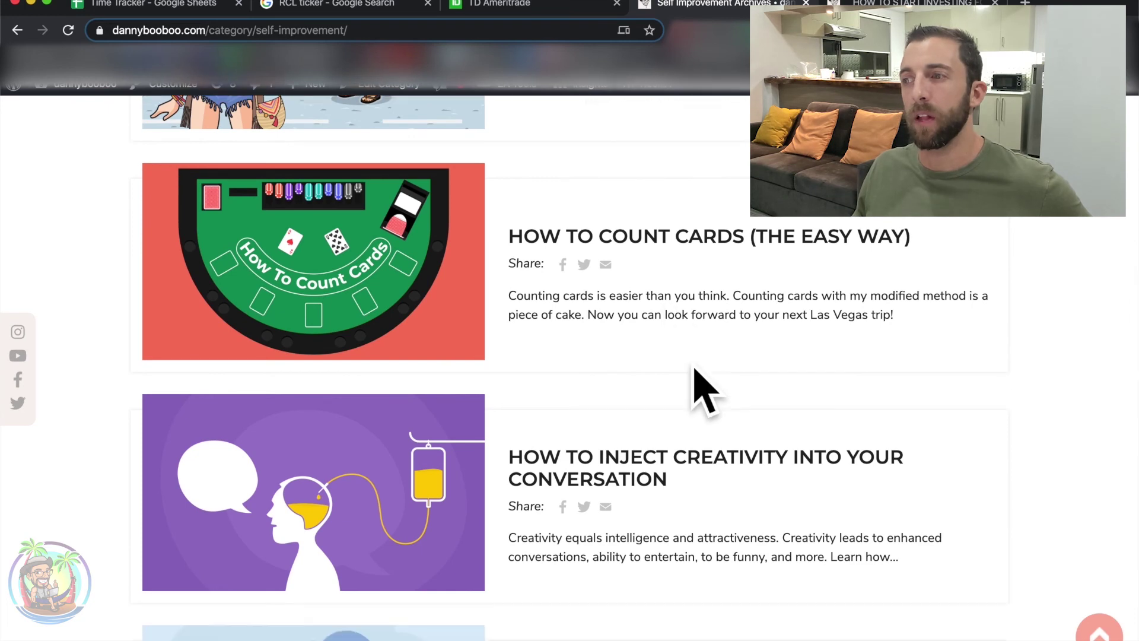
scroll(700, 395, "down", 2)
scroll(770, 452, "down", 2)
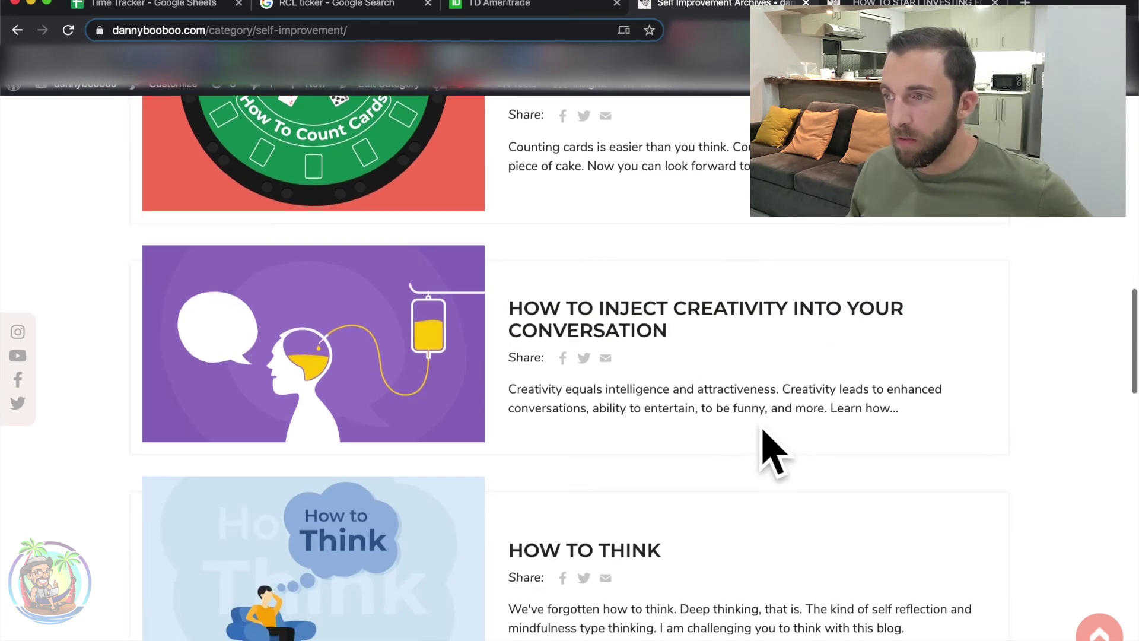
scroll(660, 483, "down", 2)
scroll(803, 501, "down", 3)
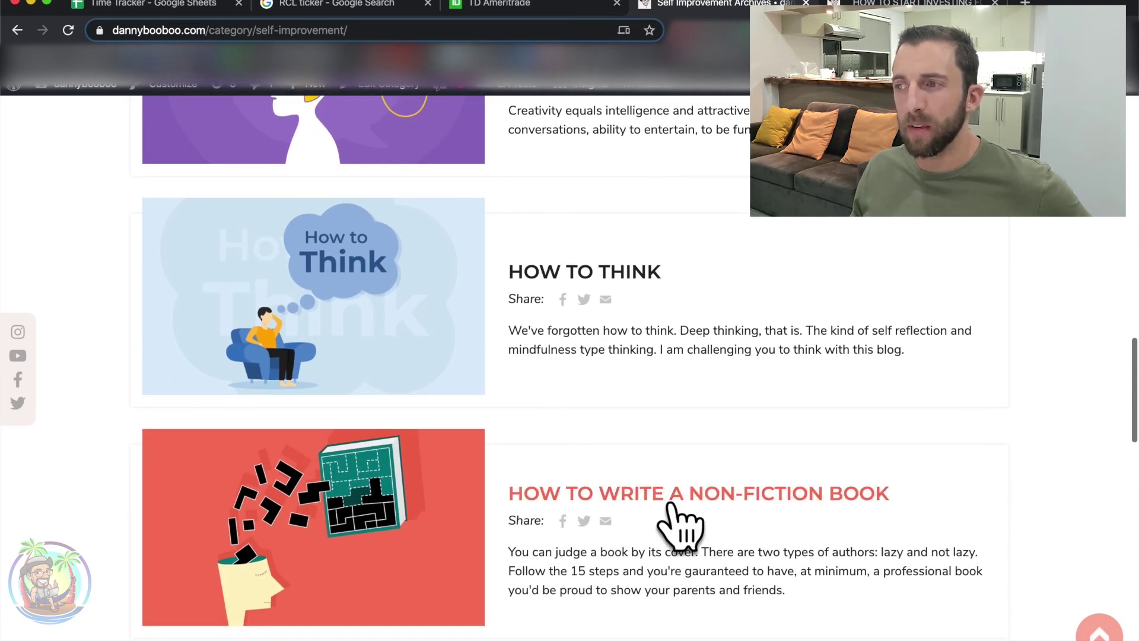
scroll(669, 503, "down", 6)
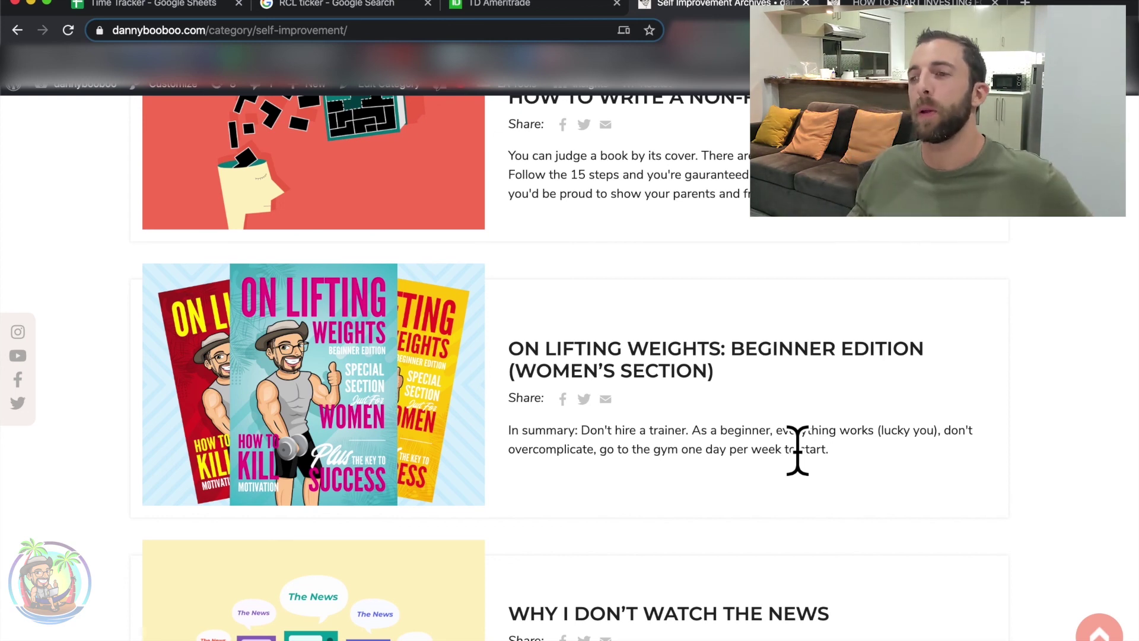
scroll(797, 451, "down", 7)
scroll(872, 303, "down", 2)
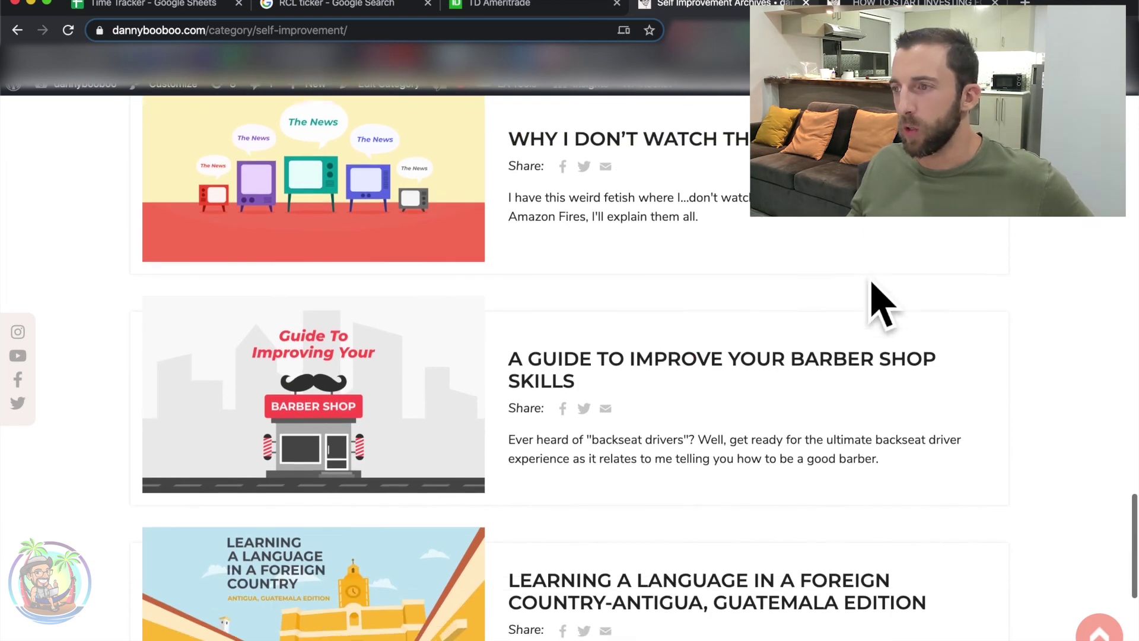
scroll(888, 399, "down", 4)
scroll(753, 425, "down", 1)
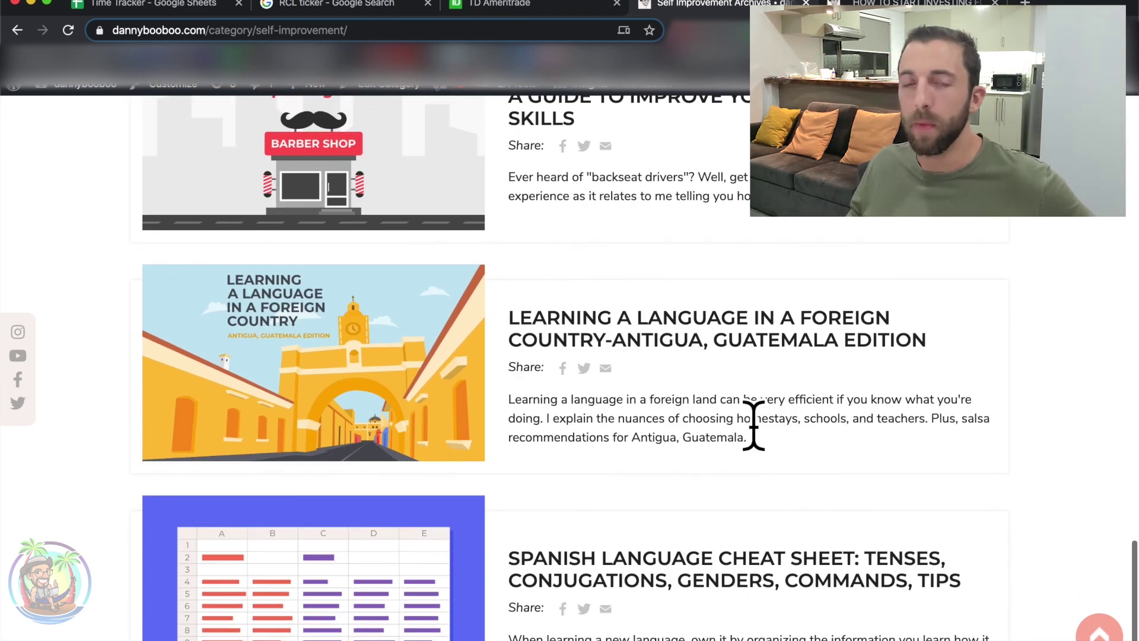